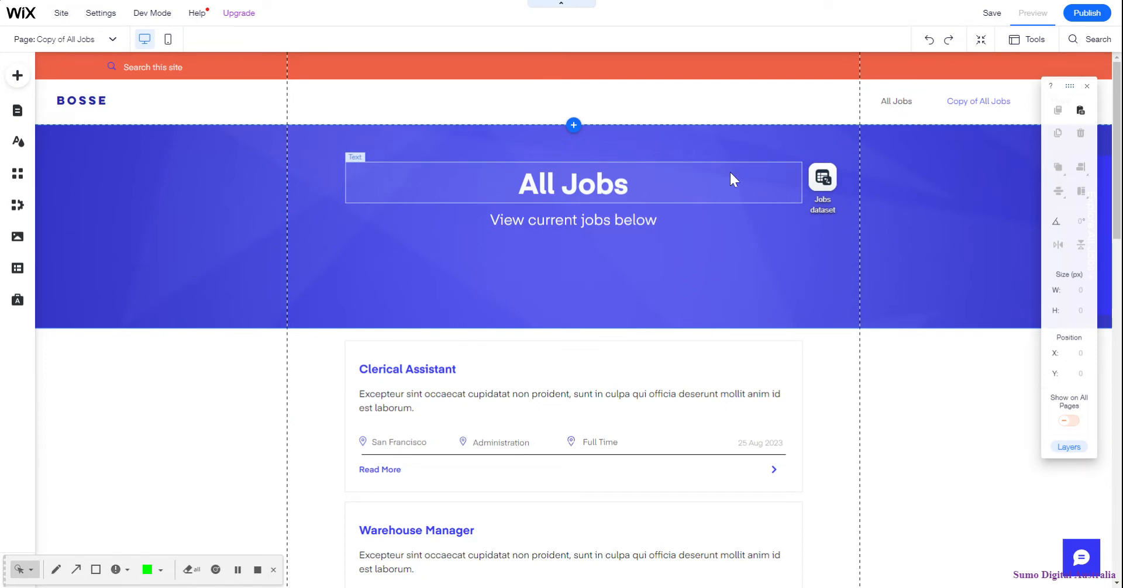
- Preview the site and open its original All Jobs page
{"action": "scroll", "coordinate": [897, 109], "scroll_direction": "up", "scroll_amount": 2}
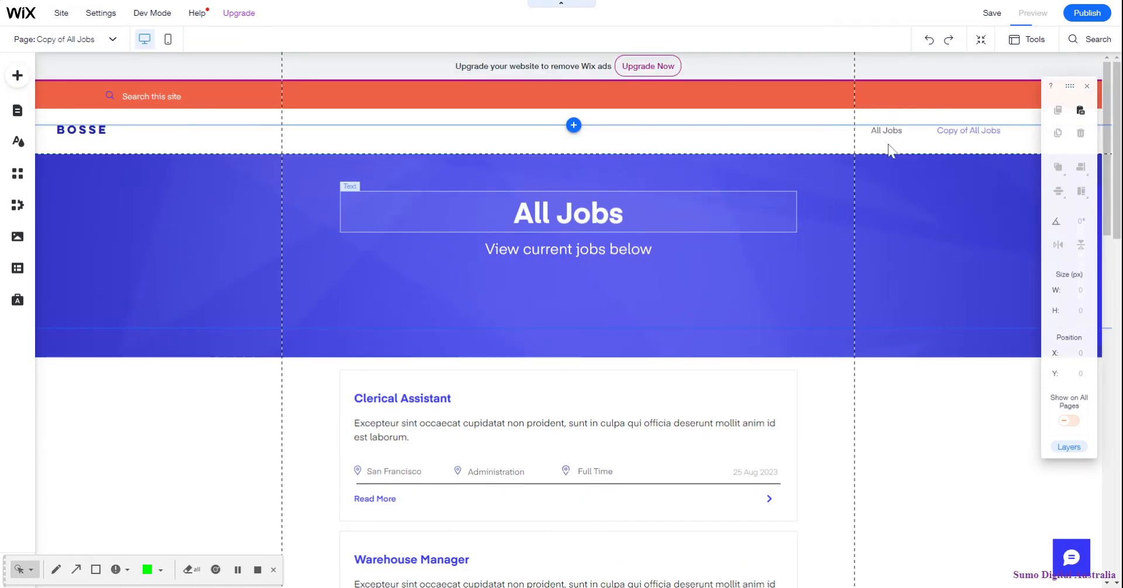
{"action": "key", "text": "ctrl+shift+p"}
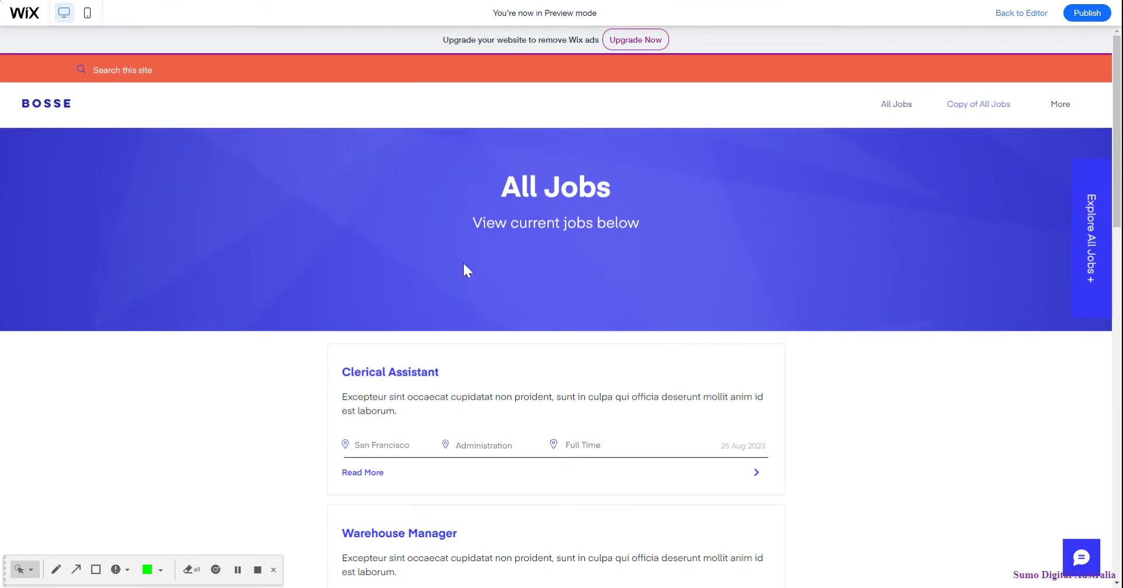
{"action": "left_click", "coordinate": [905, 107]}
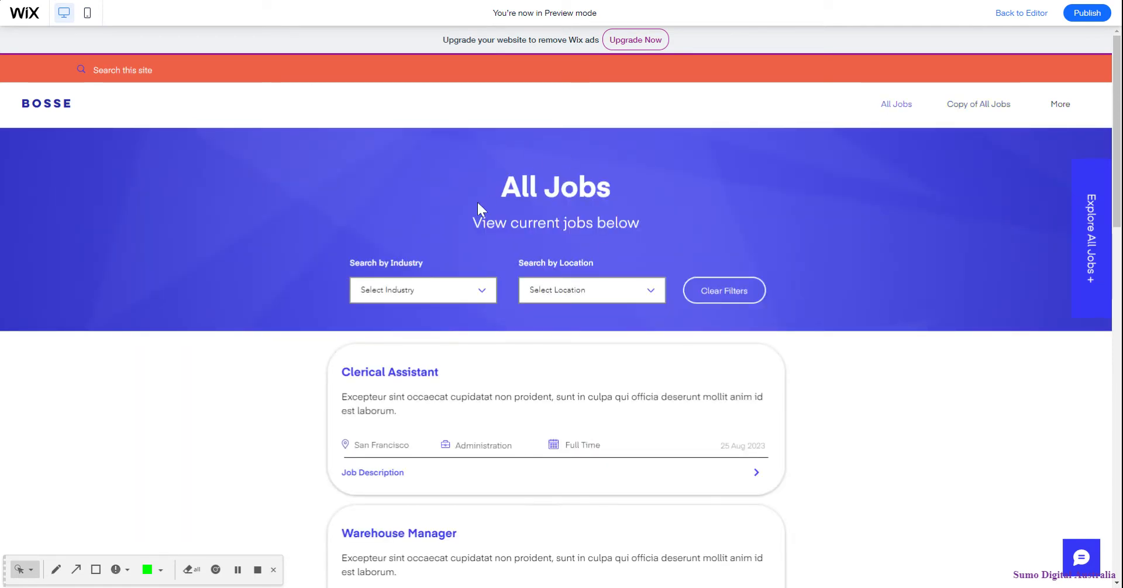
- Filter the job listings by the Warehouse industry and the Irvine location, and look through the matching jobs
{"action": "left_click", "coordinate": [476, 291]}
{"action": "left_click", "coordinate": [461, 320]}
{"action": "scroll", "coordinate": [588, 230], "scroll_direction": "down", "scroll_amount": 4}
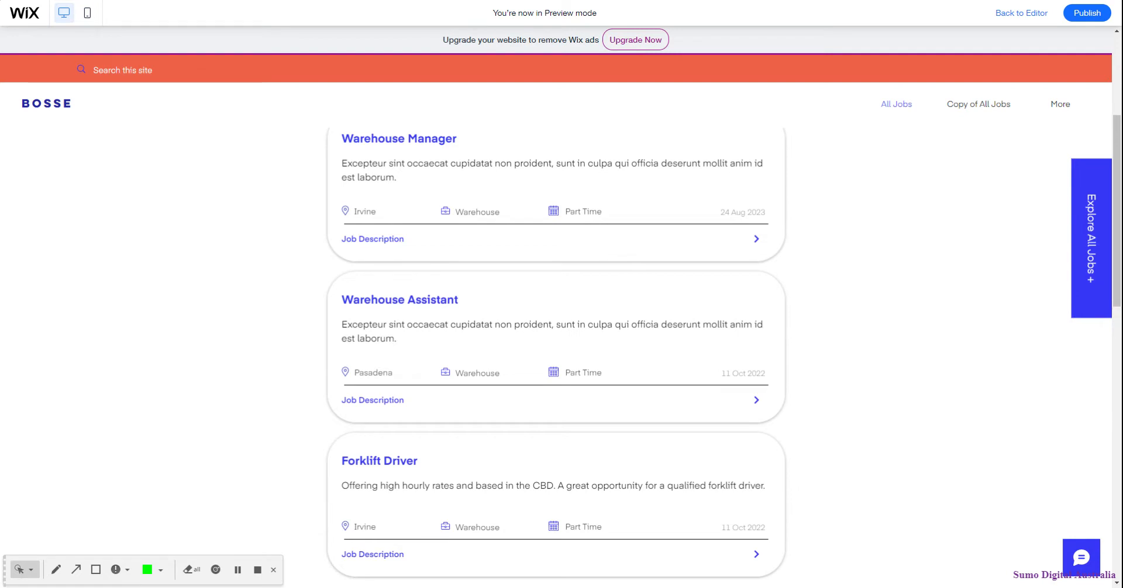
{"action": "scroll", "coordinate": [614, 405], "scroll_direction": "up", "scroll_amount": 4}
{"action": "left_click", "coordinate": [573, 298]}
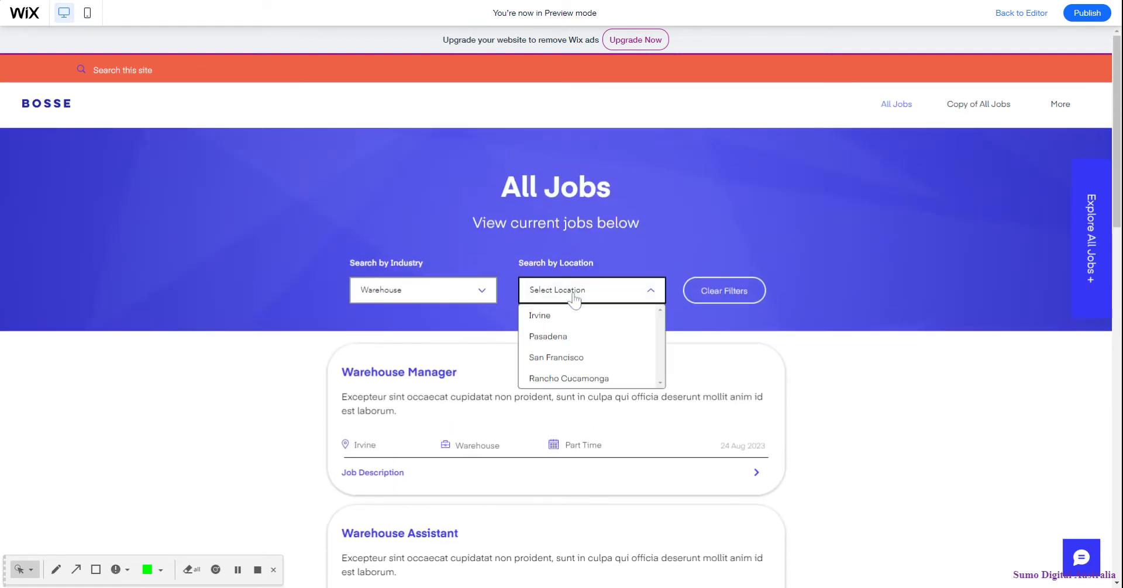
{"action": "left_click", "coordinate": [571, 317]}
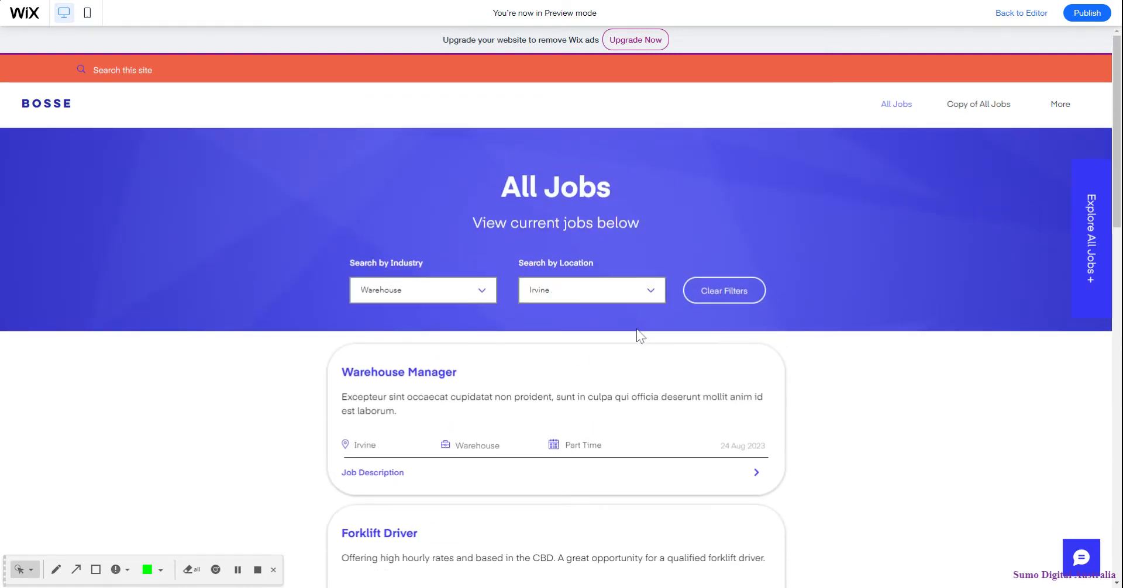
{"action": "scroll", "coordinate": [631, 335], "scroll_direction": "down", "scroll_amount": 4}
{"action": "scroll", "coordinate": [630, 338], "scroll_direction": "up", "scroll_amount": 3}
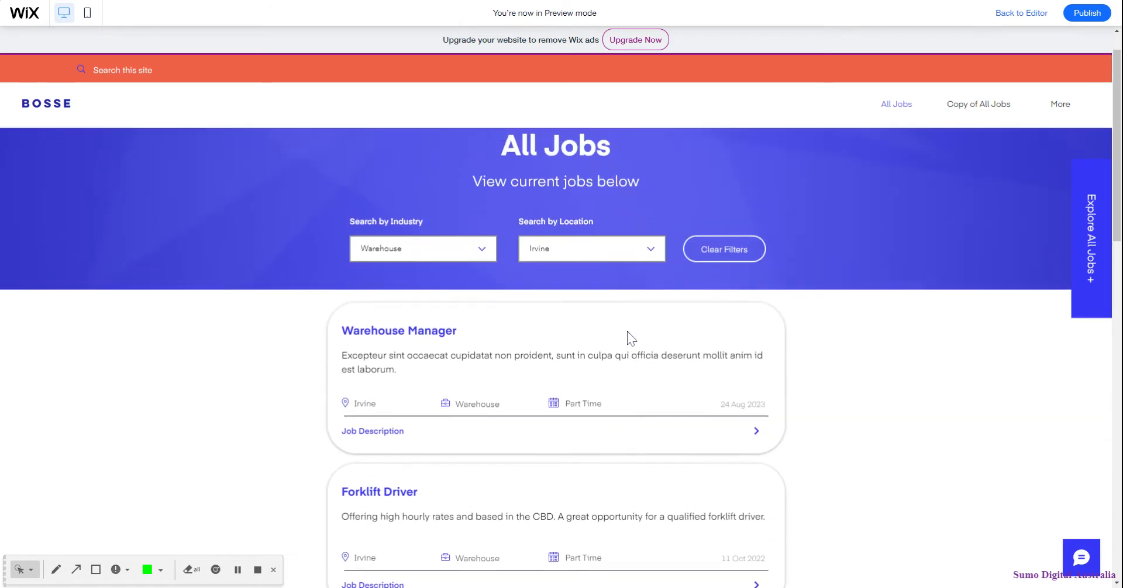
- Clear the job filters and look through the full list of jobs down to the end of the page
{"action": "left_click", "coordinate": [724, 290]}
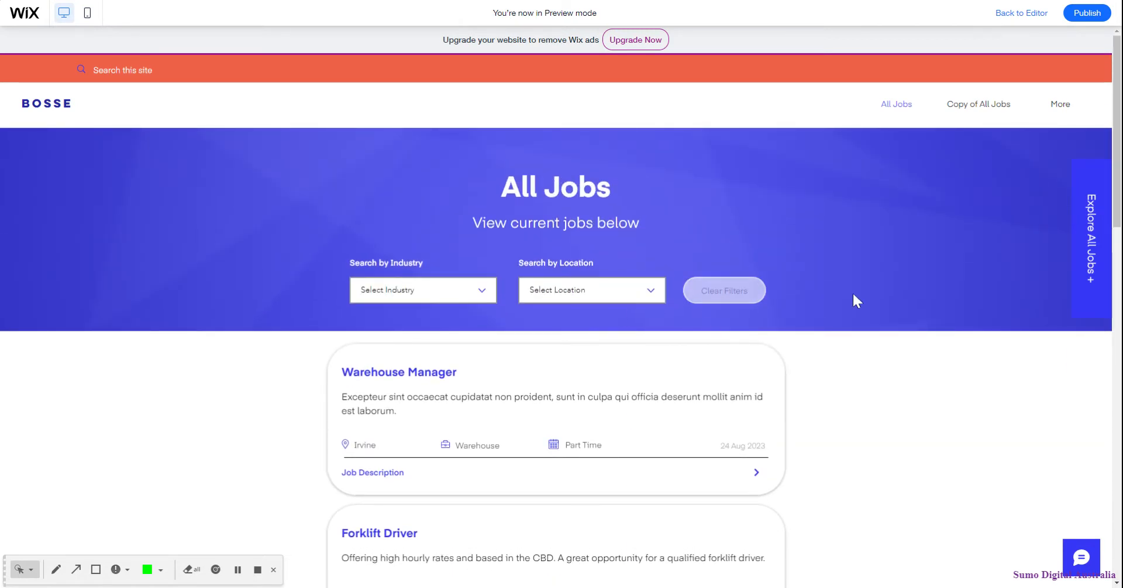
{"action": "scroll", "coordinate": [843, 279], "scroll_direction": "down", "scroll_amount": 10}
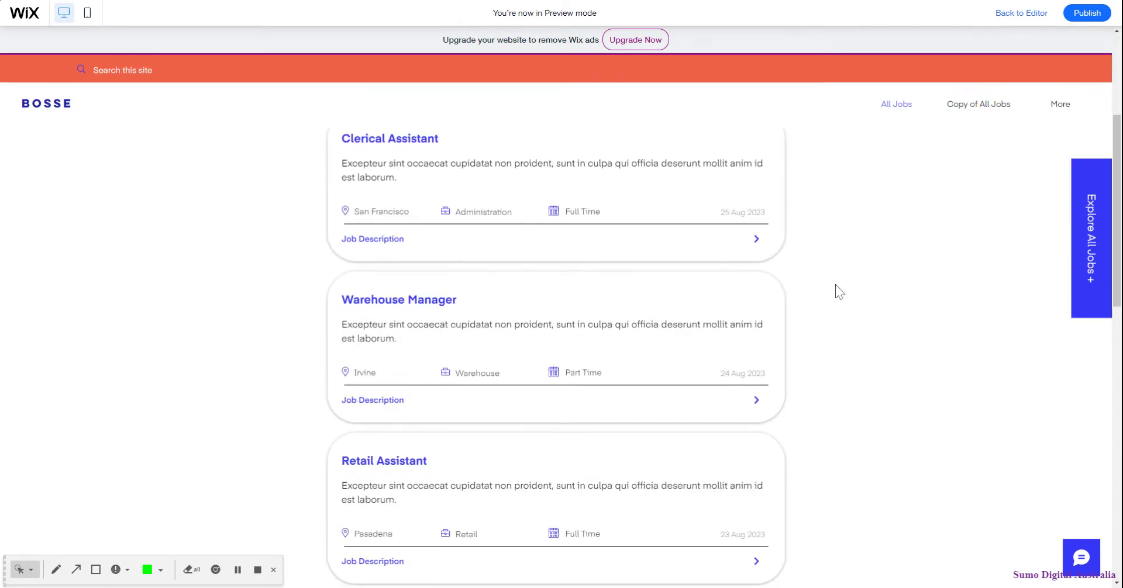
{"action": "scroll", "coordinate": [823, 301], "scroll_direction": "down", "scroll_amount": 4}
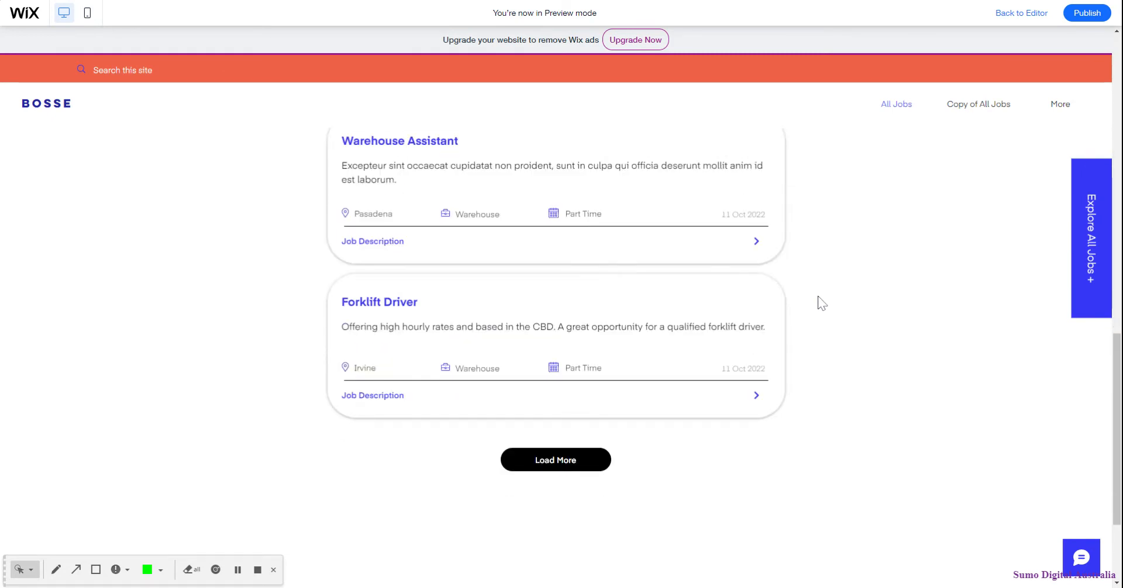
{"action": "scroll", "coordinate": [816, 307], "scroll_direction": "up", "scroll_amount": 10}
{"action": "scroll", "coordinate": [805, 316], "scroll_direction": "up", "scroll_amount": 5}
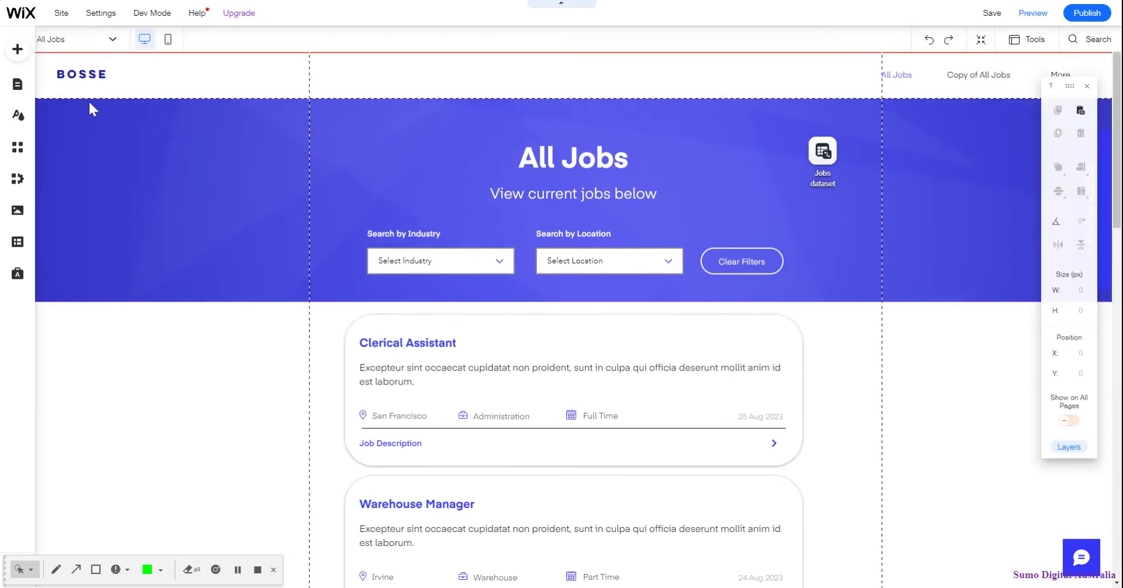
- On the Copy of All Jobs page, add the first dropdown style below the header subtitle and place a duplicate beside it
{"action": "left_click", "coordinate": [64, 44]}
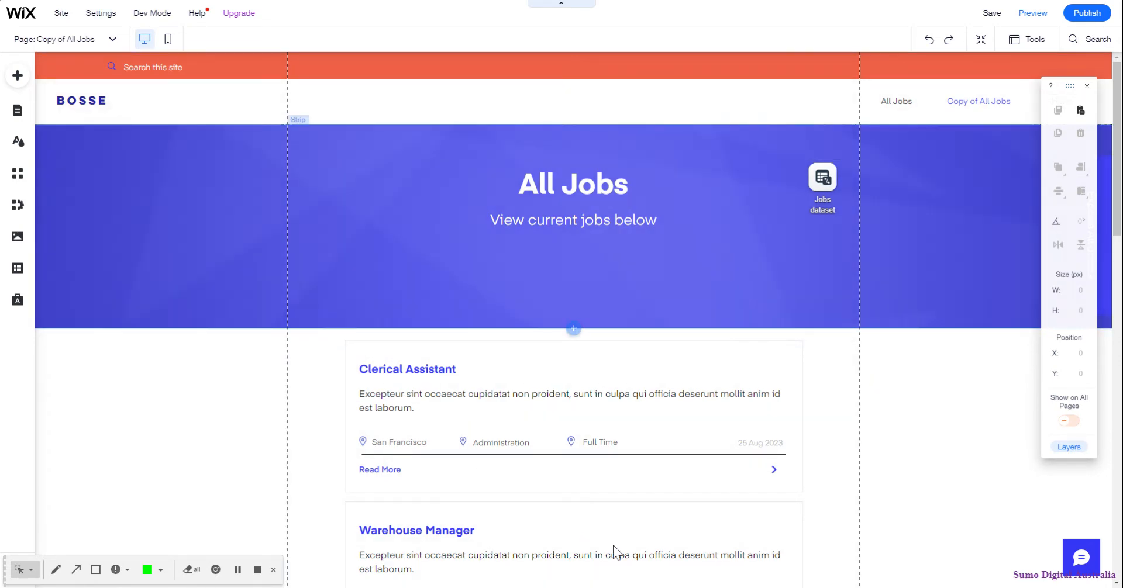
{"action": "left_click", "coordinate": [18, 79]}
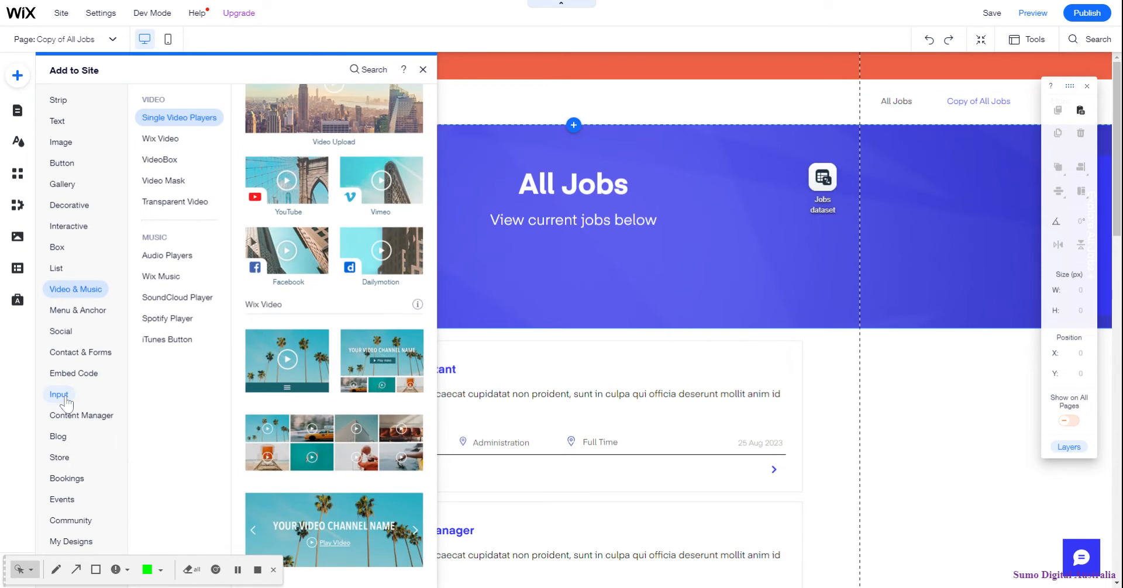
{"action": "mouse_move", "coordinate": [67, 401]}
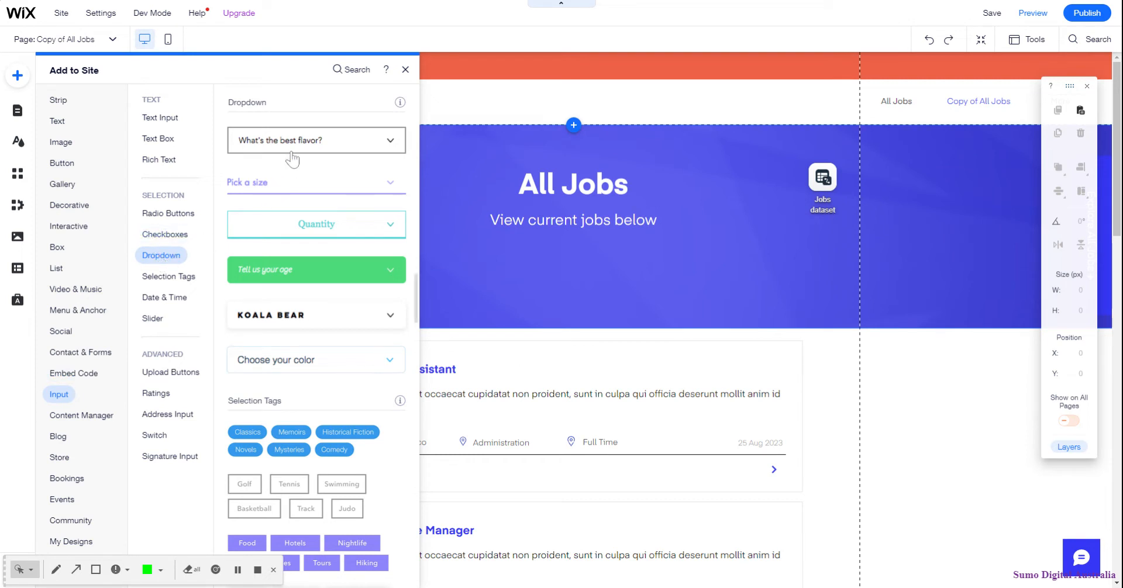
{"action": "left_click_drag", "start_coordinate": [293, 146], "coordinate": [411, 274]}
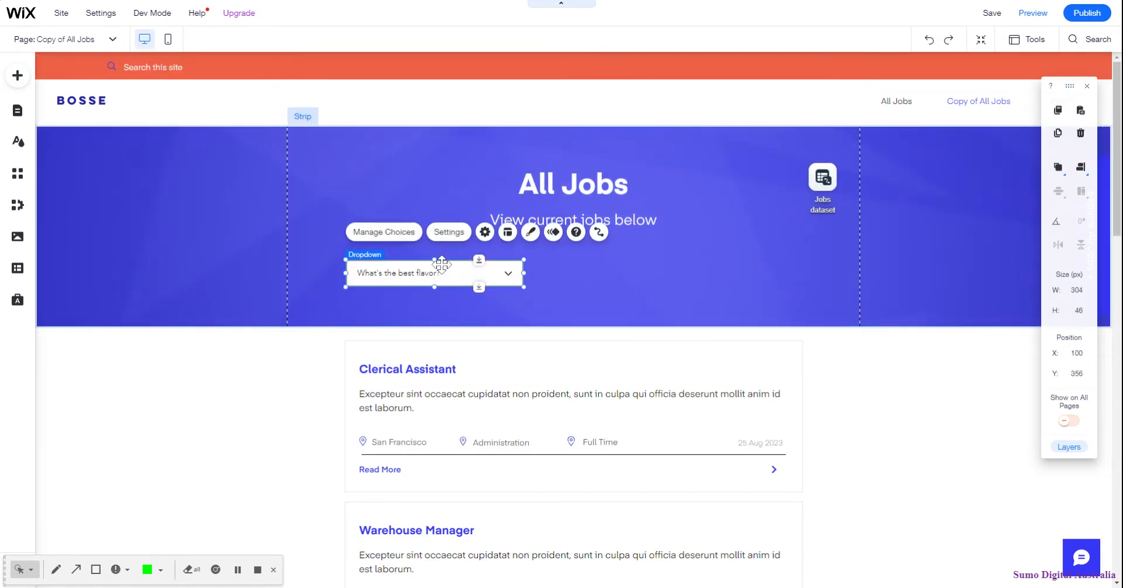
{"action": "left_click_drag", "start_coordinate": [446, 275], "coordinate": [633, 273]}
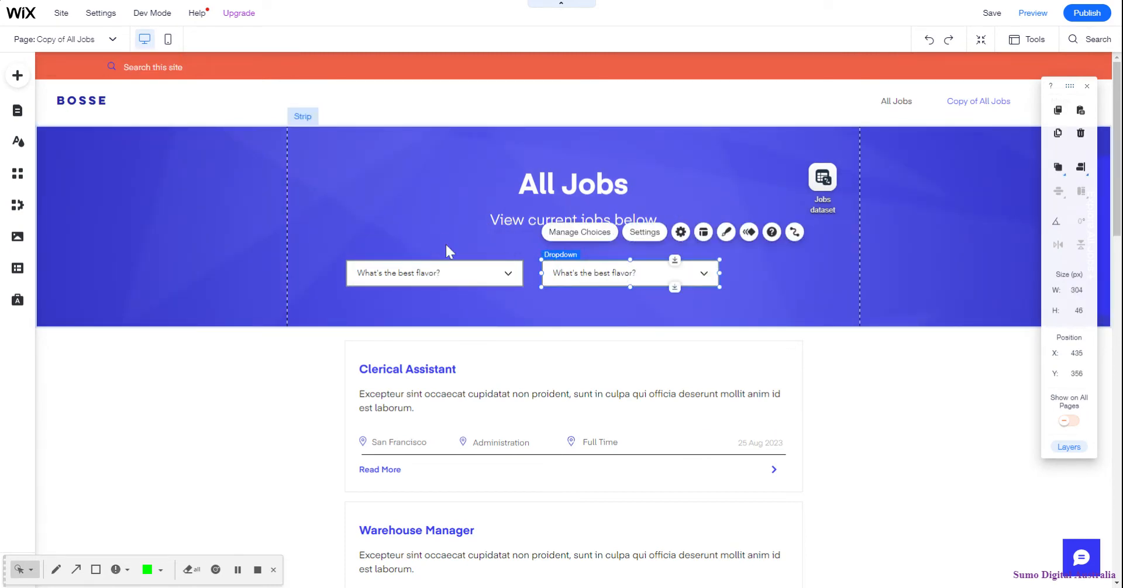
- Add a white outlined themed button beside the second dropdown, at about X 791, Y 359
{"action": "left_click", "coordinate": [17, 79]}
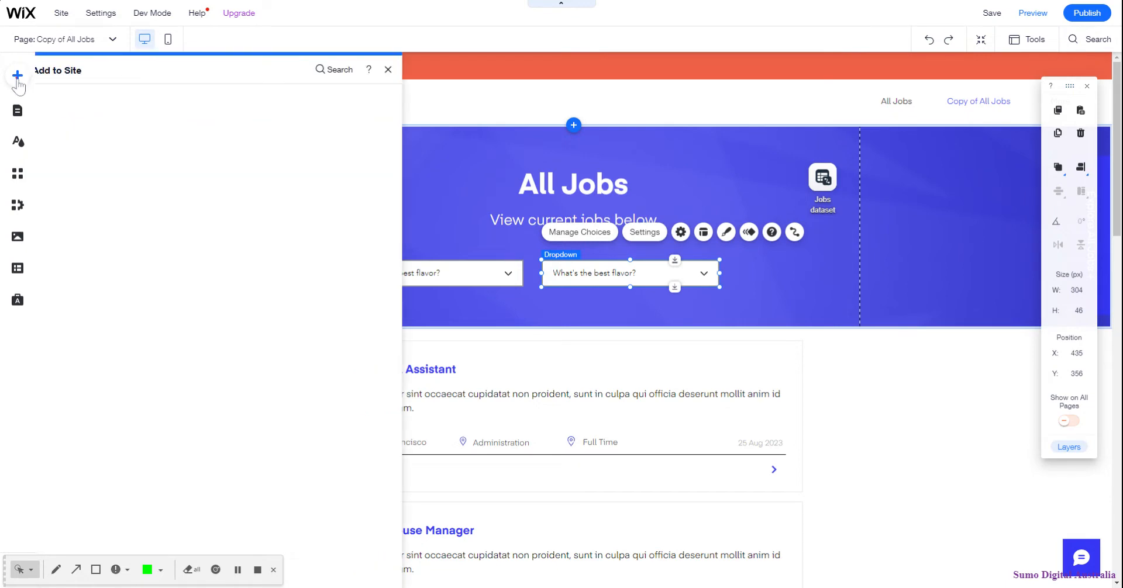
{"action": "left_click", "coordinate": [61, 163]}
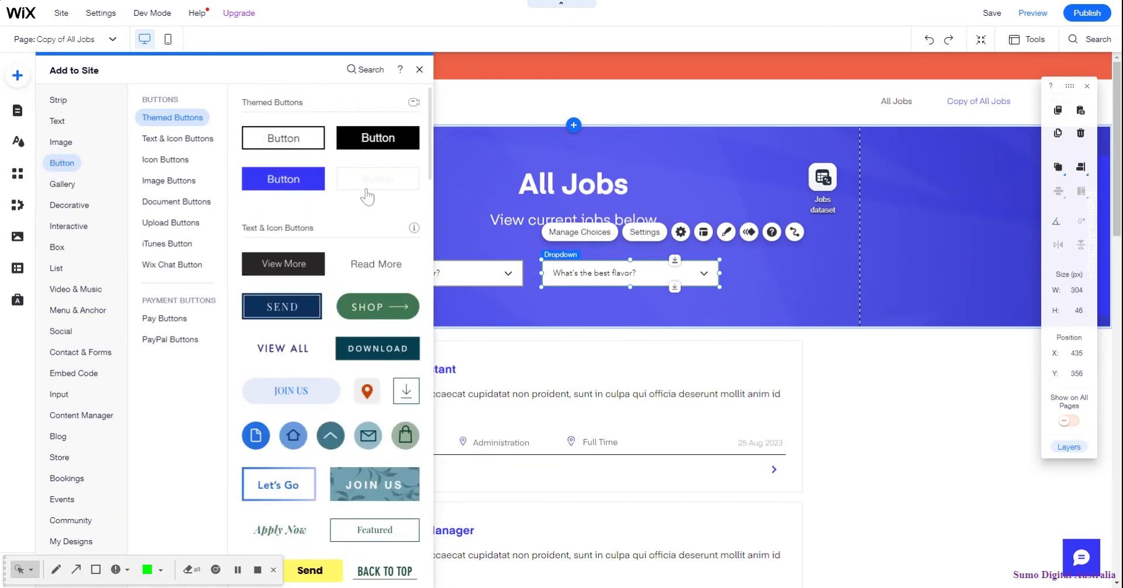
{"action": "left_click_drag", "start_coordinate": [781, 265], "coordinate": [781, 275]}
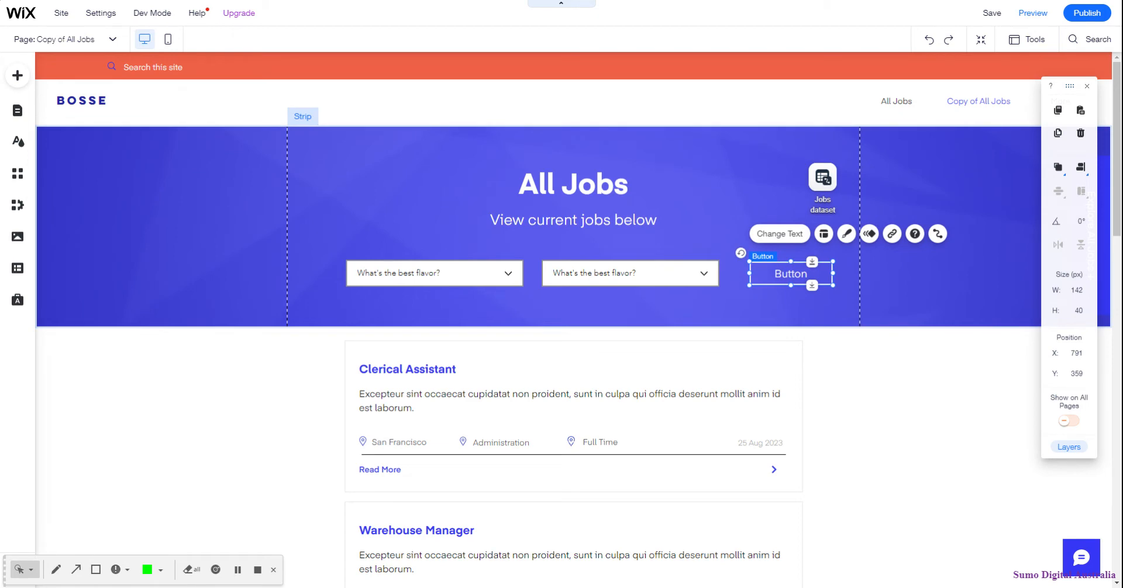
- Add a dark outlined themed button below the job repeater, at about X 426, Y 2215
{"action": "scroll", "coordinate": [283, 299], "scroll_direction": "down", "scroll_amount": 15}
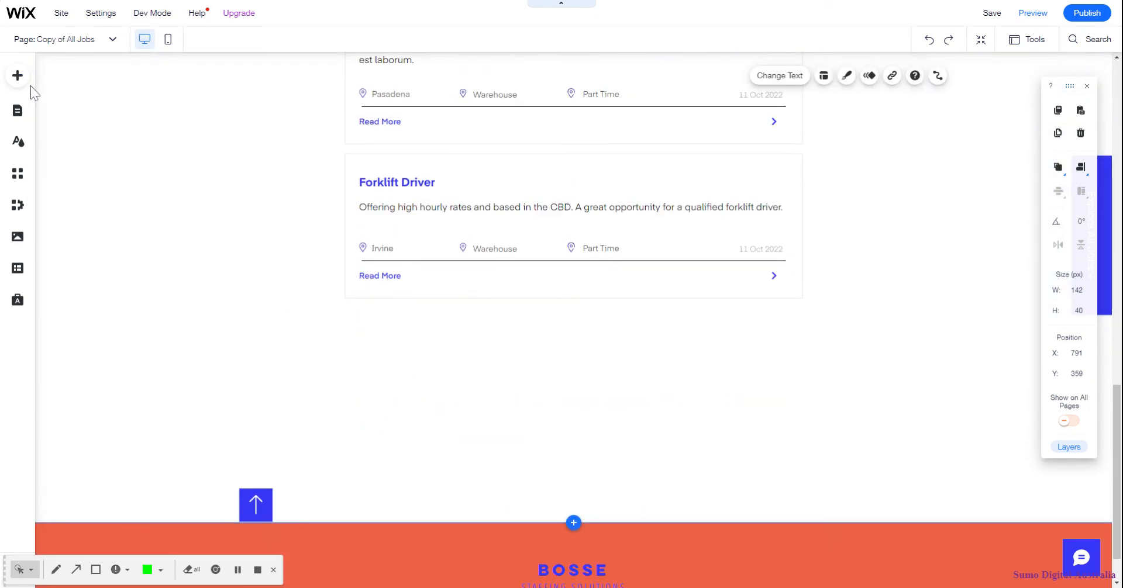
{"action": "left_click", "coordinate": [18, 77]}
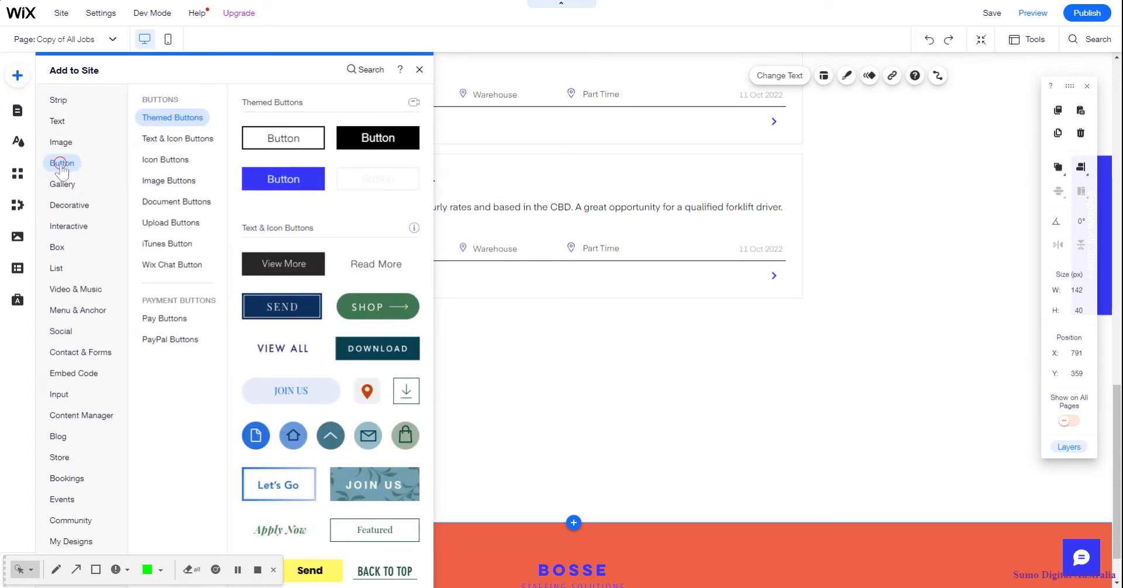
{"action": "left_click_drag", "start_coordinate": [532, 372], "coordinate": [573, 365]}
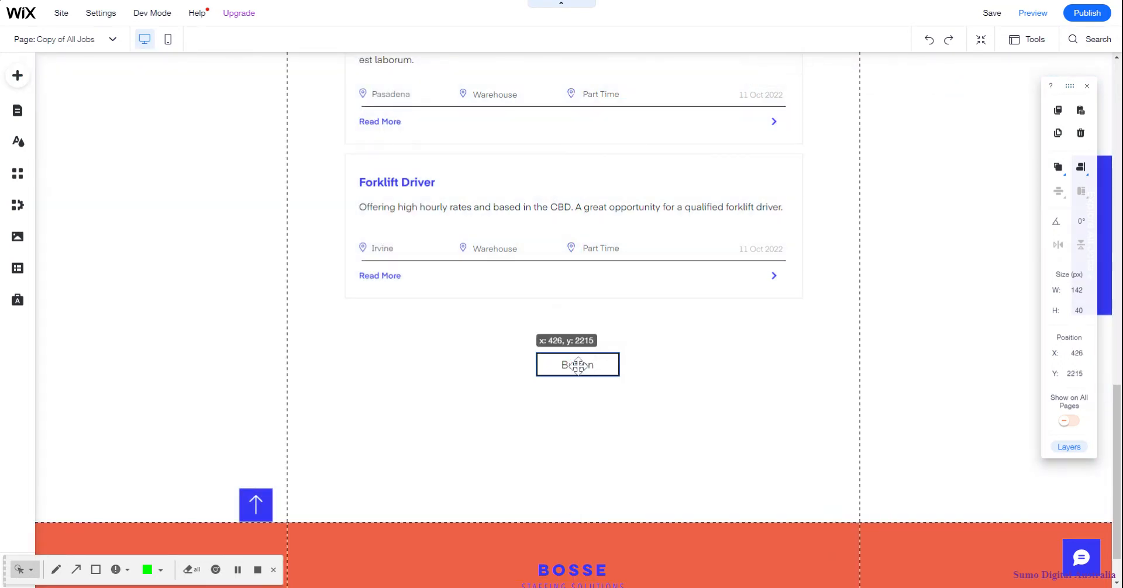
- Add a small themed paragraph above the first dropdown and make it read "Search by Industry"
{"action": "scroll", "coordinate": [641, 452], "scroll_direction": "up", "scroll_amount": 15}
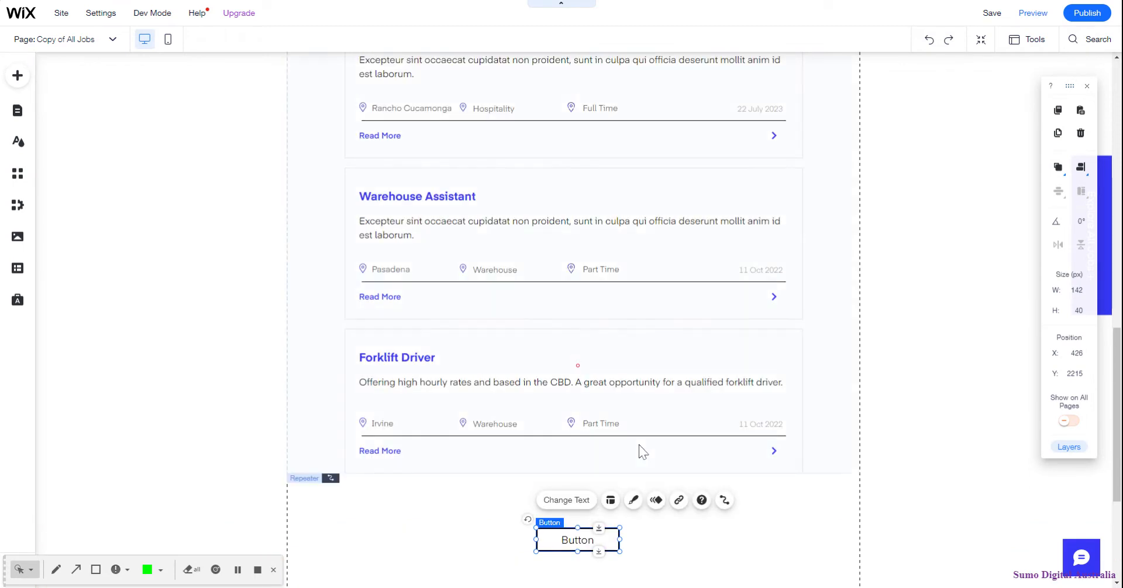
{"action": "scroll", "coordinate": [626, 455], "scroll_direction": "up", "scroll_amount": 2}
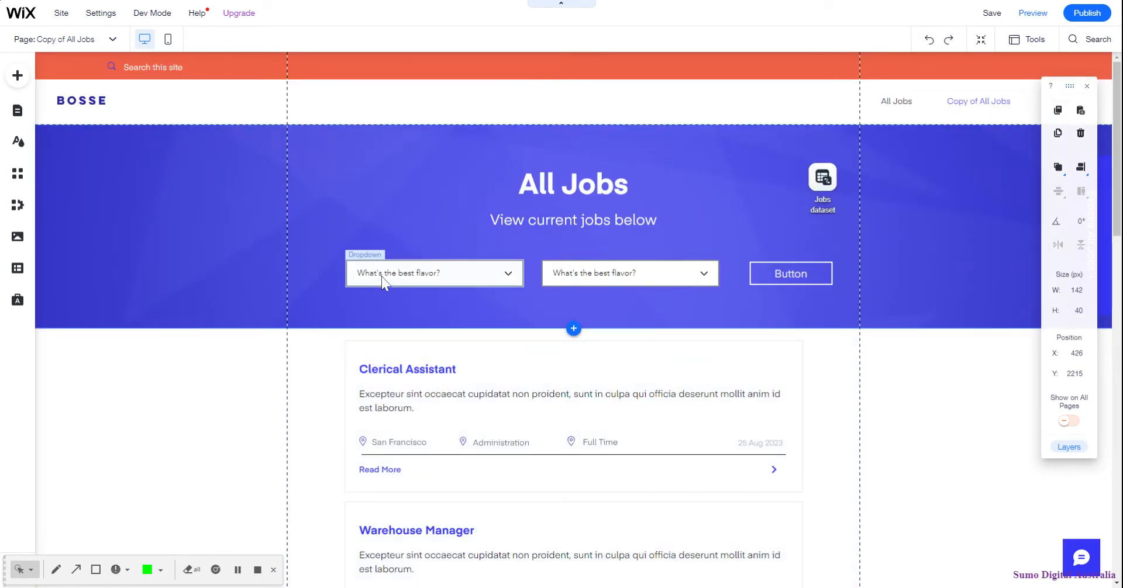
{"action": "left_click", "coordinate": [18, 76]}
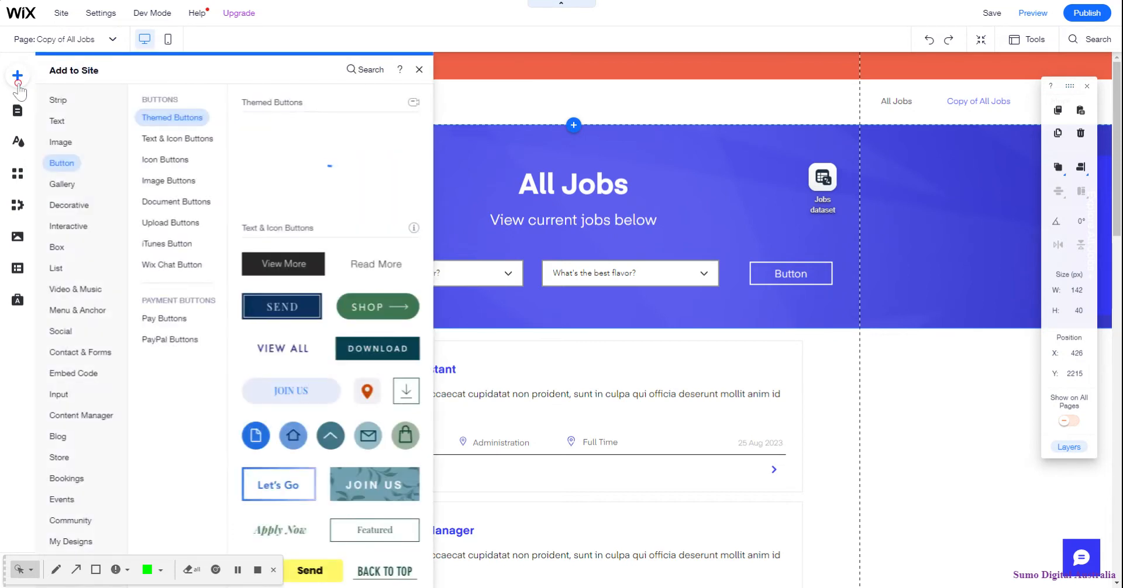
{"action": "left_click", "coordinate": [57, 121]}
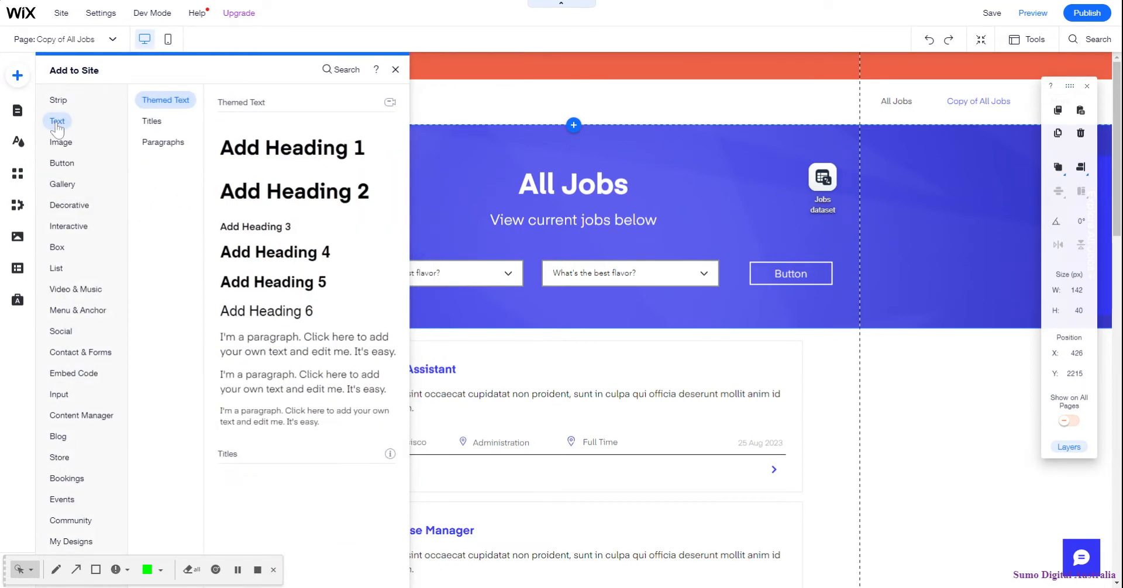
{"action": "left_click_drag", "start_coordinate": [275, 428], "coordinate": [404, 249]}
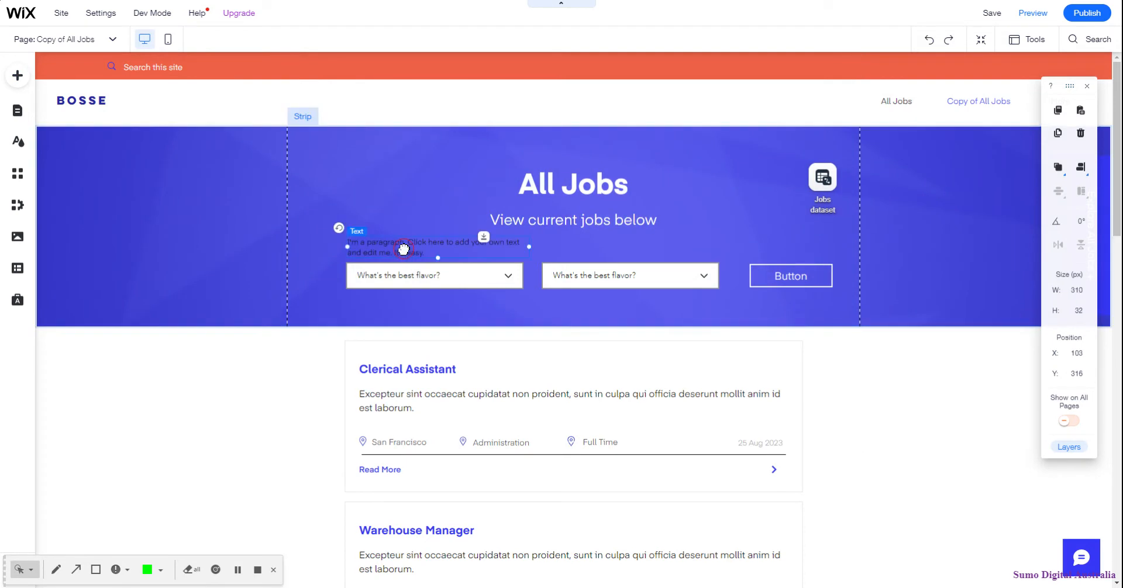
{"action": "double_click", "coordinate": [404, 249]}
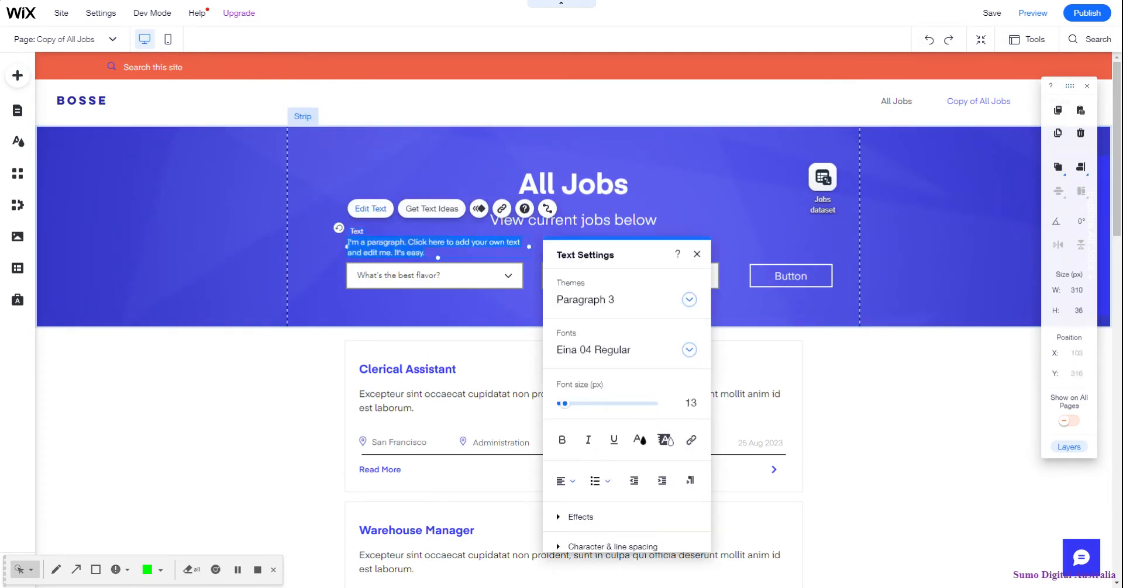
{"action": "type", "text": "Search by Industry"}
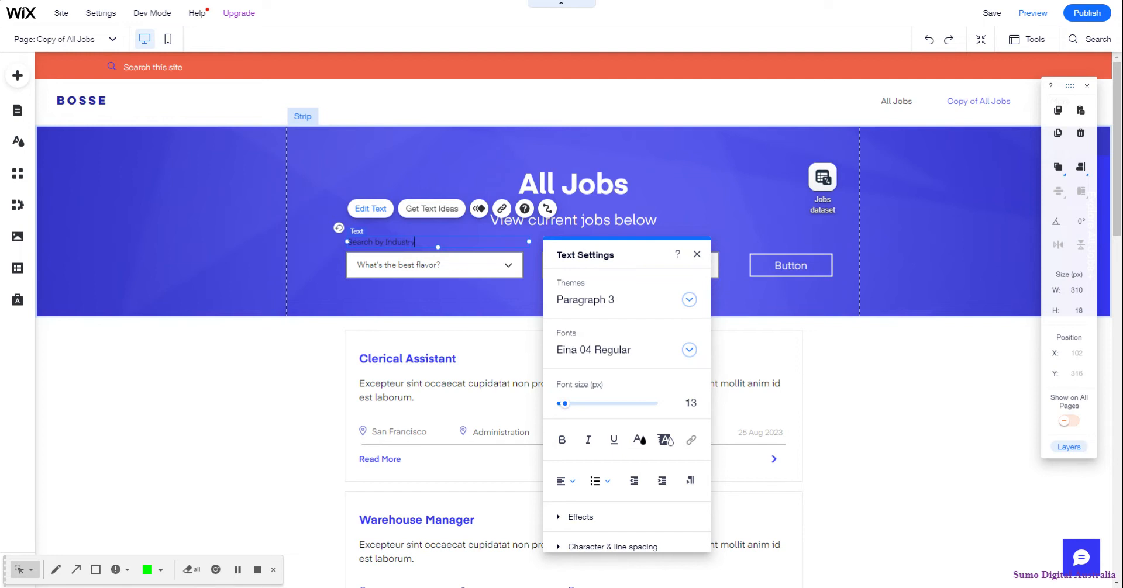
- Change the colour of the "Search by Industry" text to white
{"action": "key", "text": "ctrl+a"}
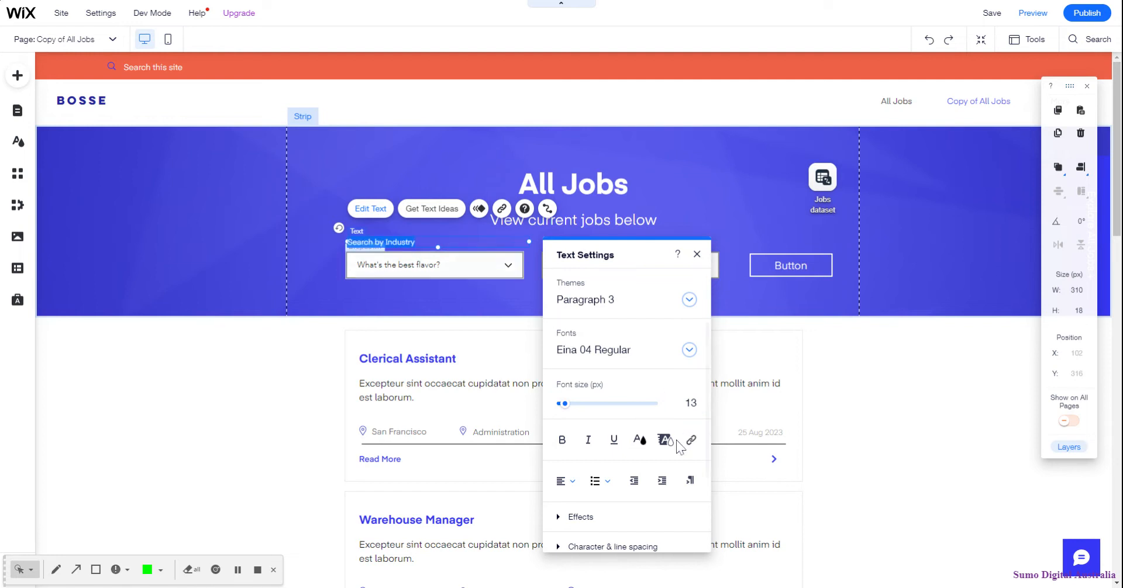
{"action": "left_click", "coordinate": [639, 440]}
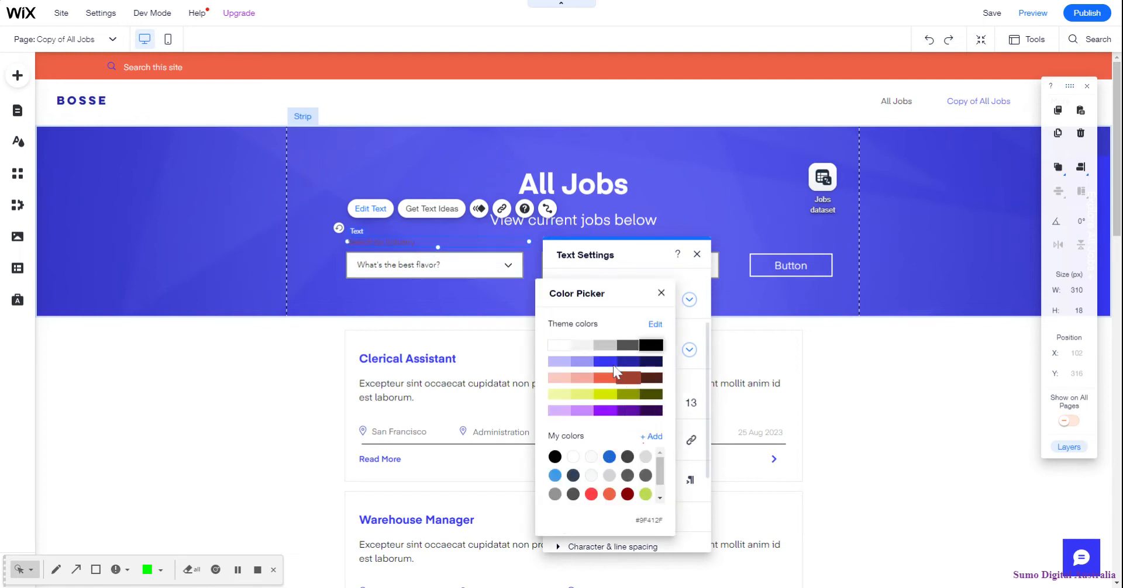
{"action": "left_click", "coordinate": [316, 252]}
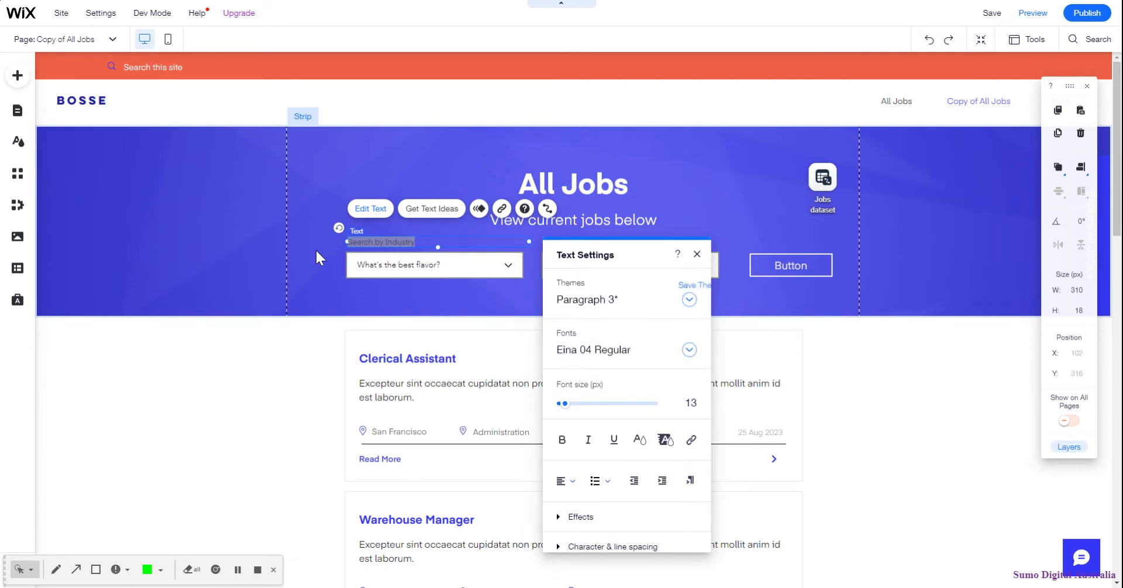
{"action": "left_click", "coordinate": [315, 251]}
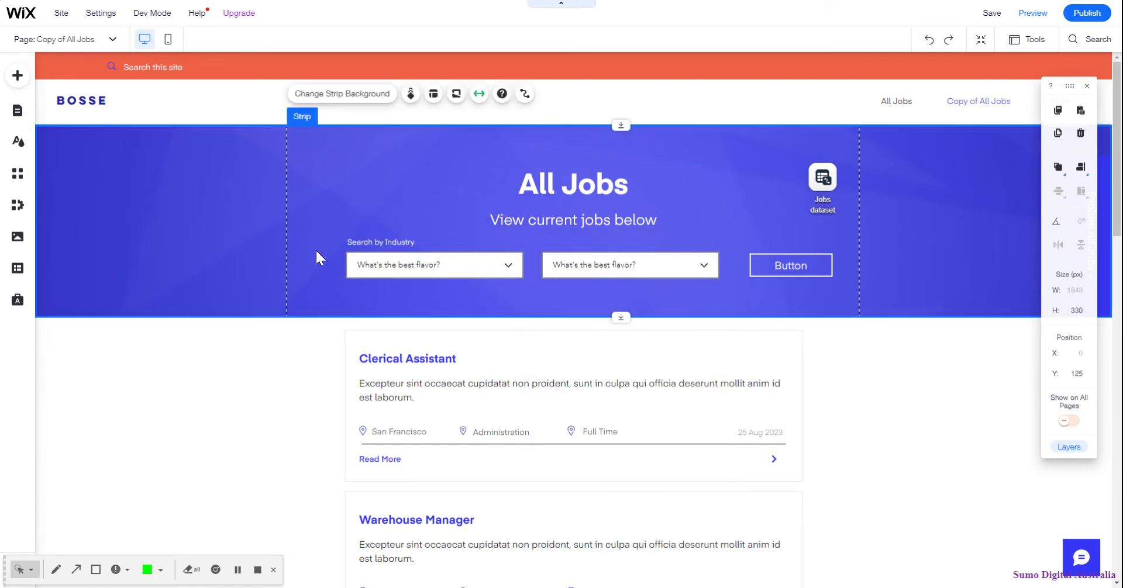
- Narrow the label to 262 px and place a copy above the second dropdown that reads "Search by Location"
{"action": "left_click", "coordinate": [401, 242]}
{"action": "left_click_drag", "start_coordinate": [528, 241], "coordinate": [598, 241]}
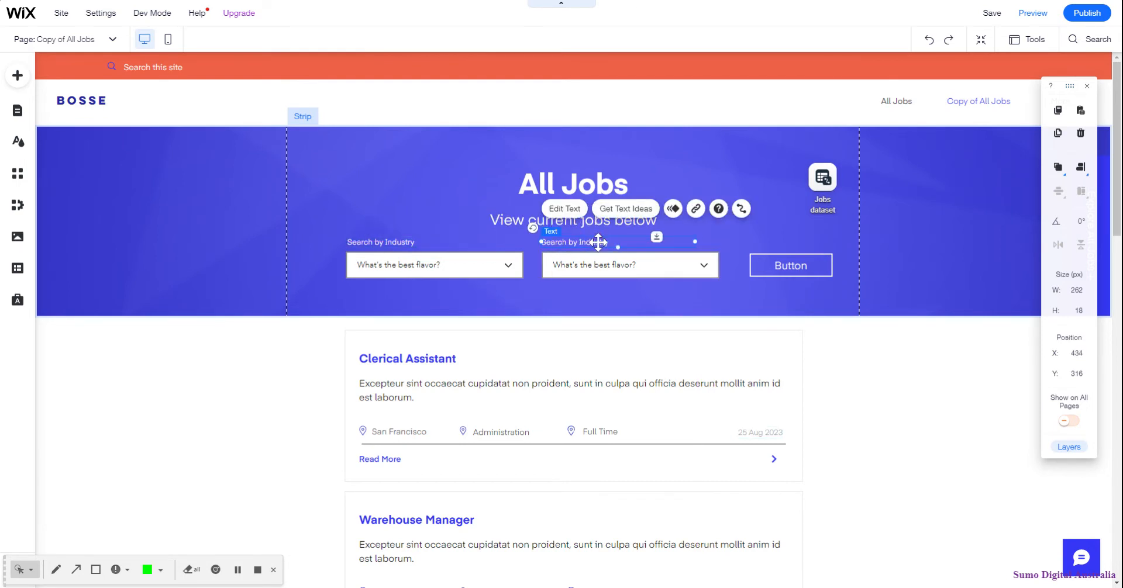
{"action": "double_click", "coordinate": [598, 241]}
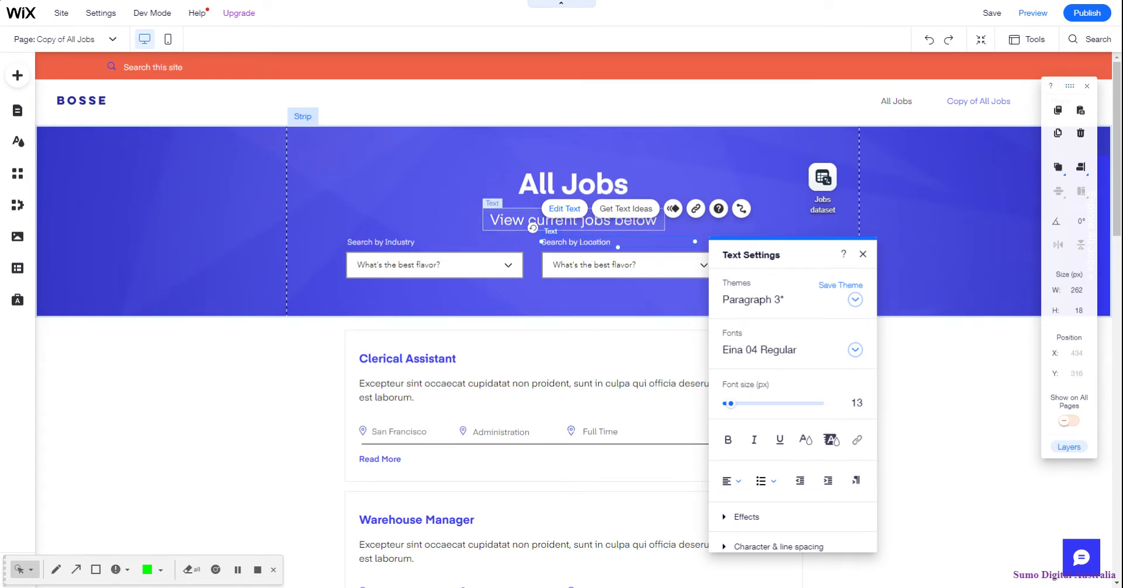
- Set the placeholder text of the dropdown under "Search by Industry" to "Select industry"
{"action": "left_click", "coordinate": [486, 266]}
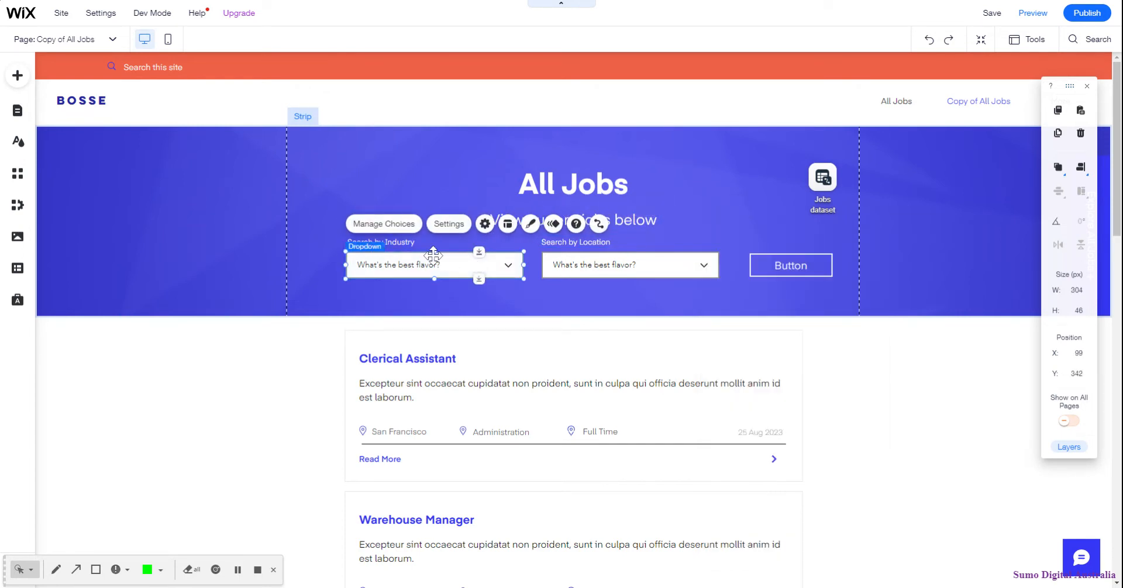
{"action": "left_click", "coordinate": [449, 224]}
{"action": "left_click", "coordinate": [269, 268]}
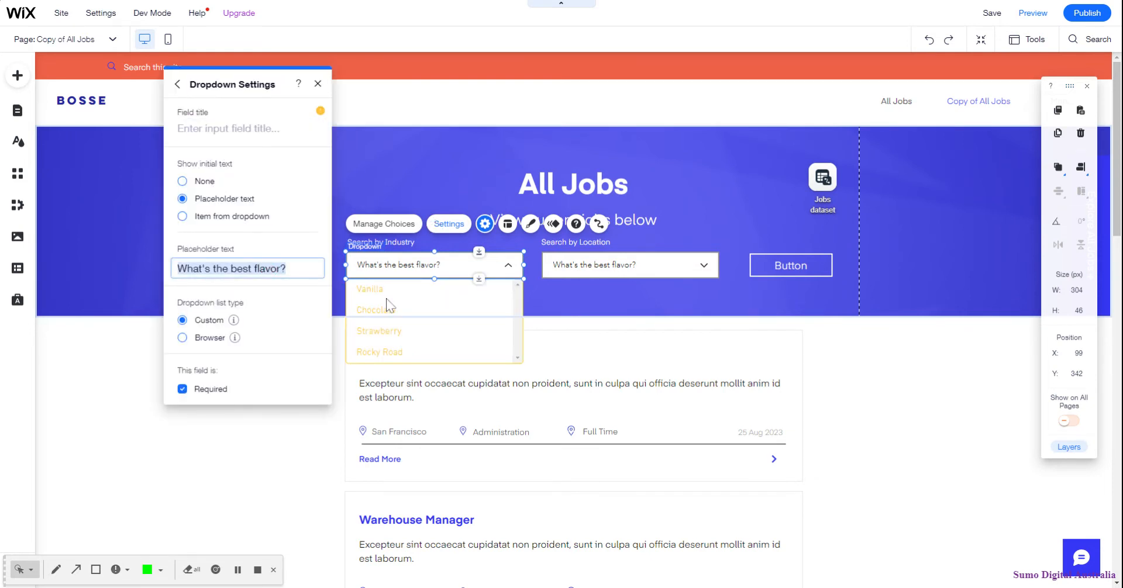
{"action": "type", "text": "Select industry"}
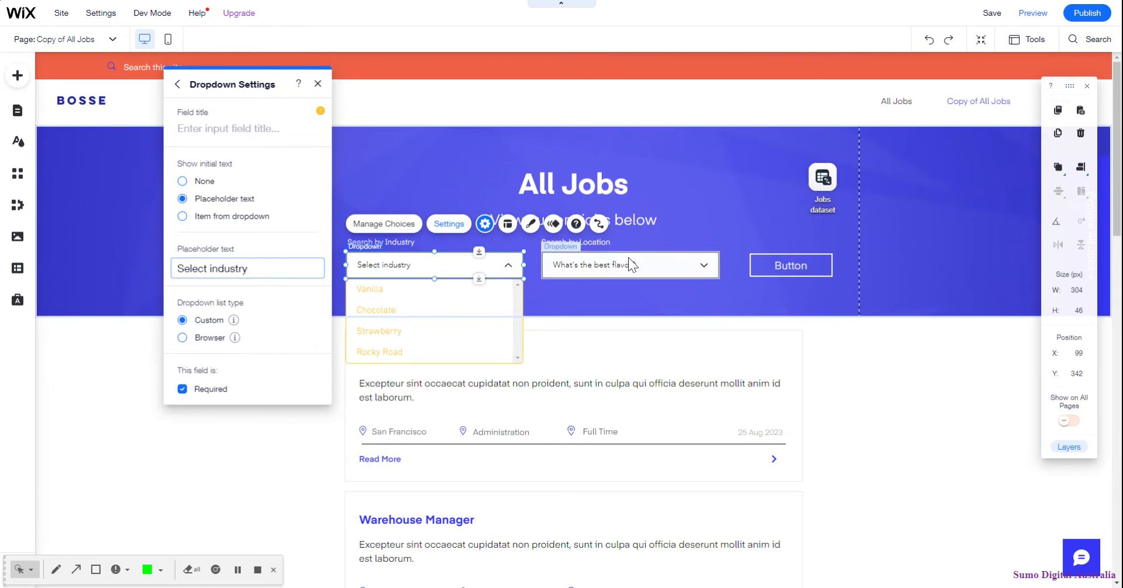
- Apply the first saved dropdown design, the one with the purple arrow, to both the industry and location dropdowns
{"action": "left_click", "coordinate": [530, 225]}
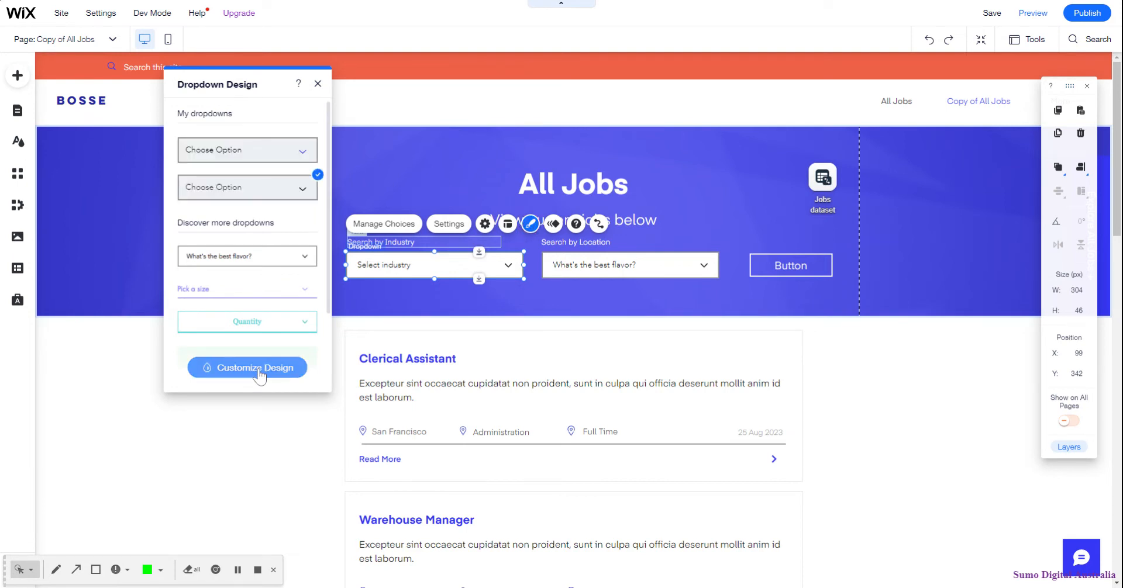
{"action": "left_click", "coordinate": [277, 153]}
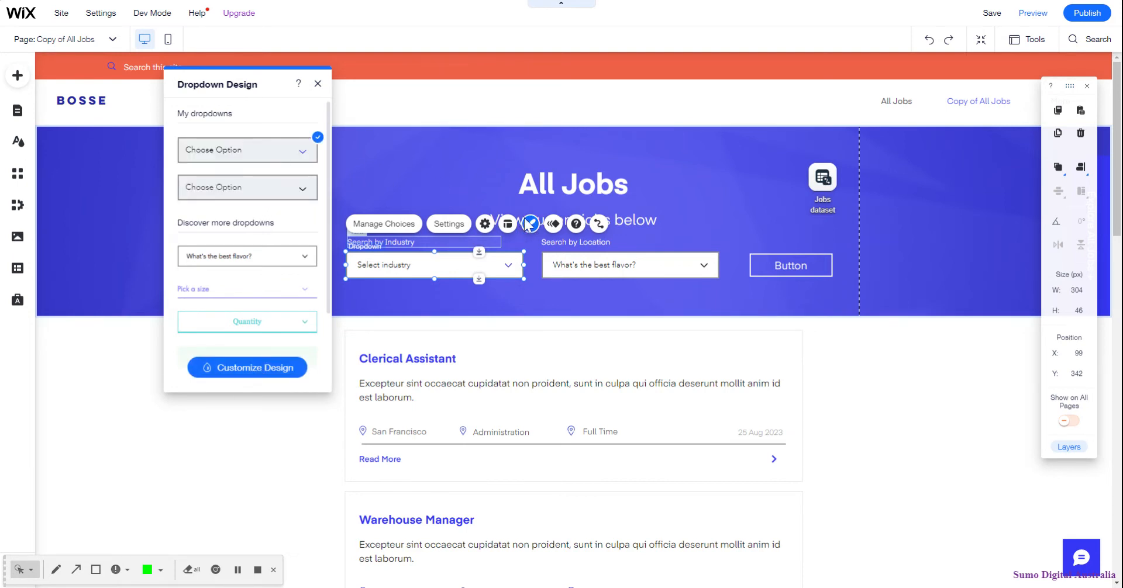
{"action": "left_click", "coordinate": [624, 268]}
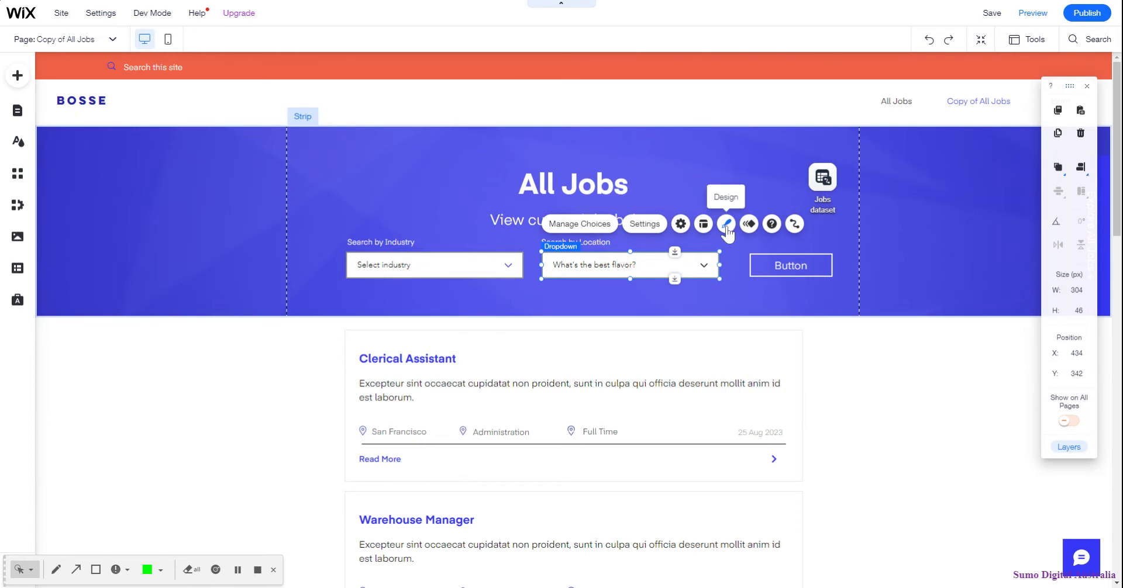
{"action": "left_click", "coordinate": [726, 224]}
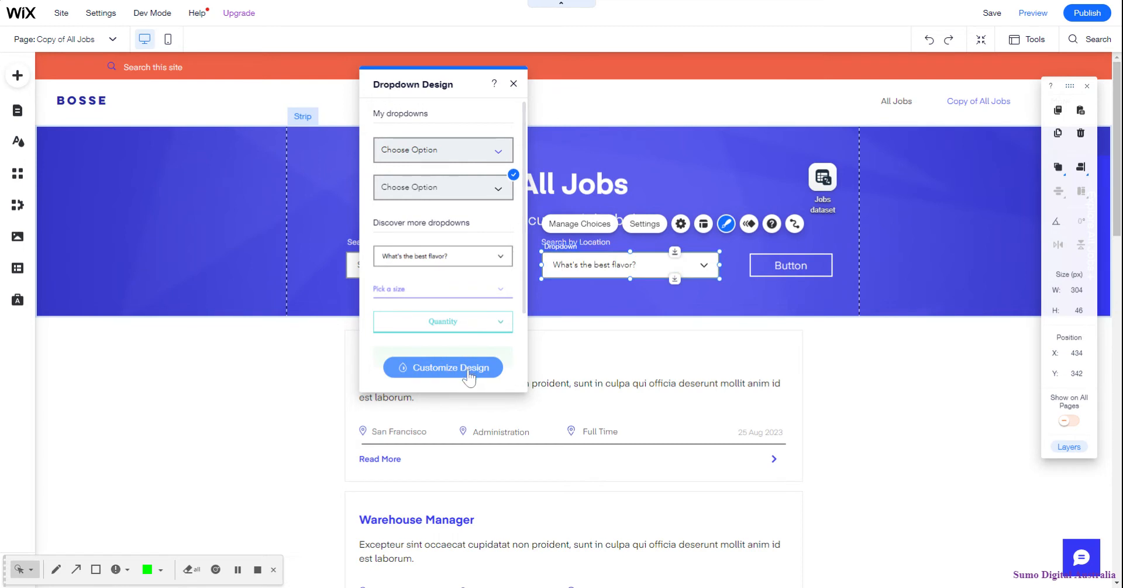
{"action": "left_click", "coordinate": [454, 156]}
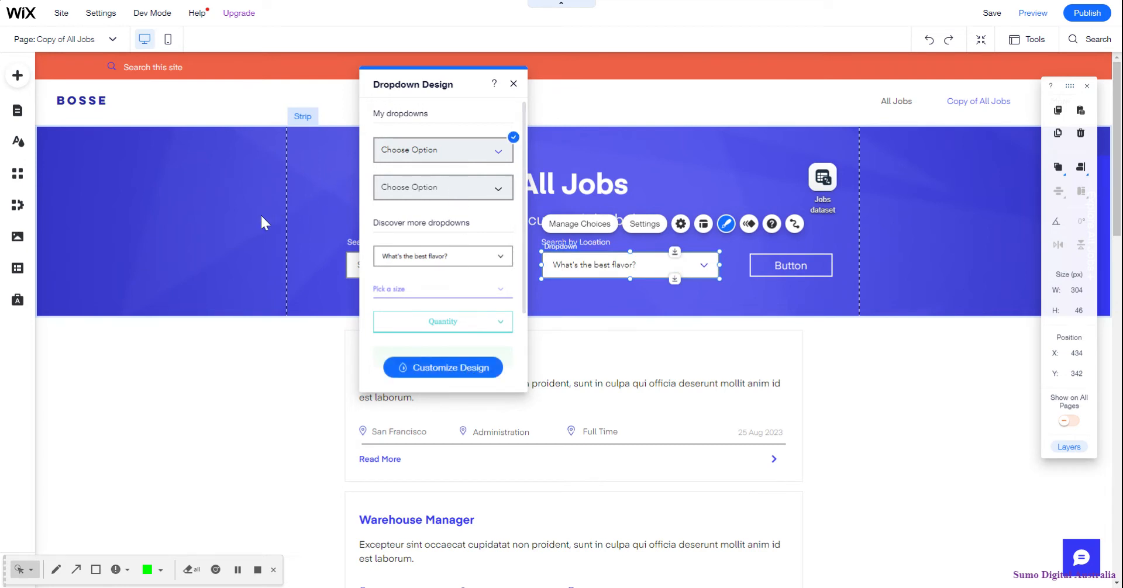
- Set the placeholder text of the dropdown under "Search by Location" to "Select location"
{"action": "left_click", "coordinate": [644, 223]}
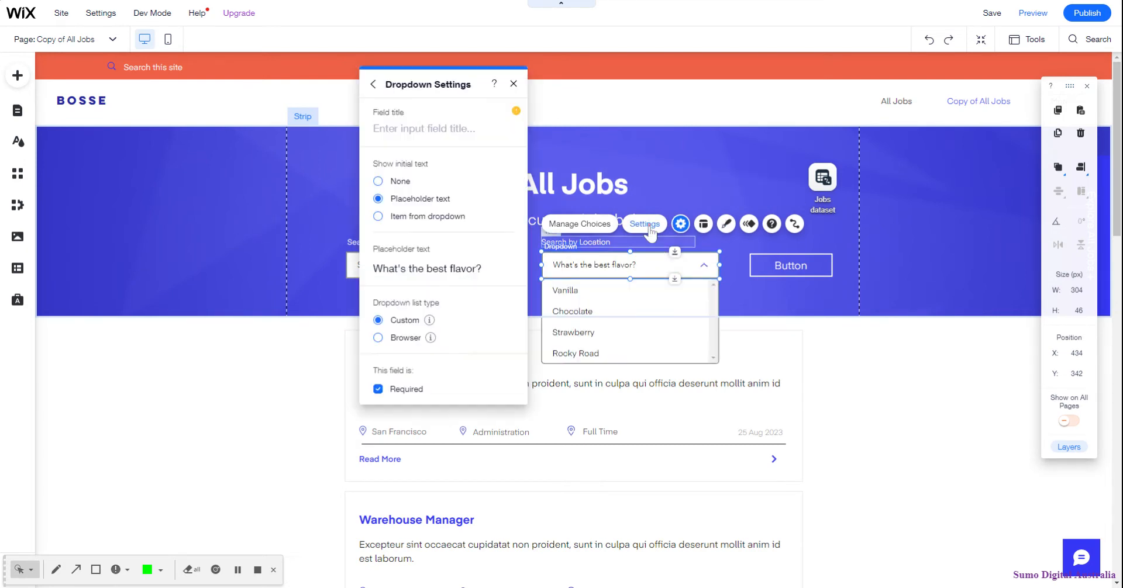
{"action": "left_click", "coordinate": [438, 269]}
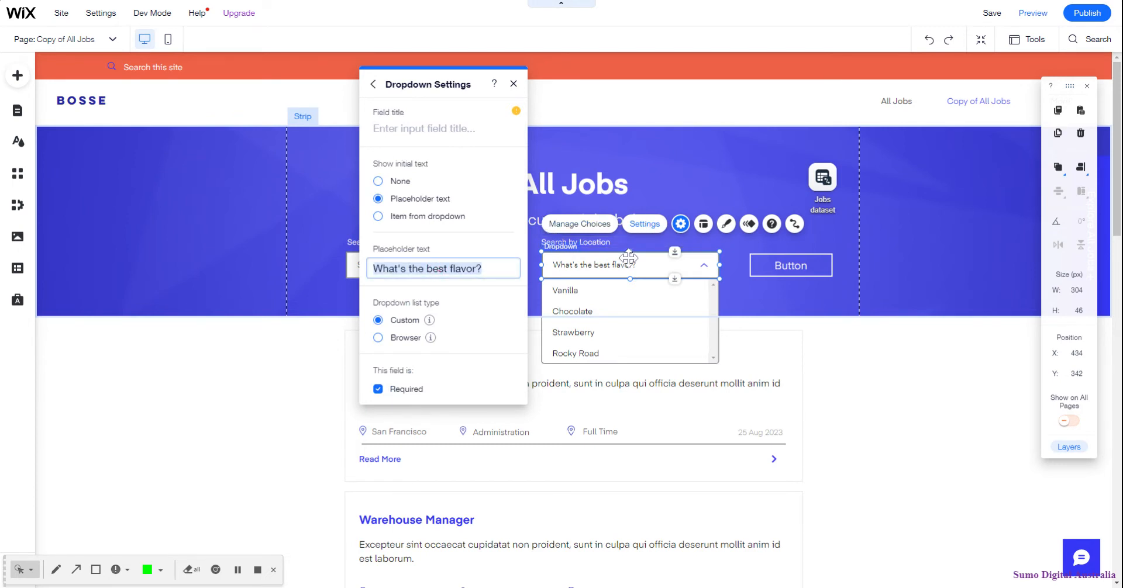
{"action": "type", "text": "Select location"}
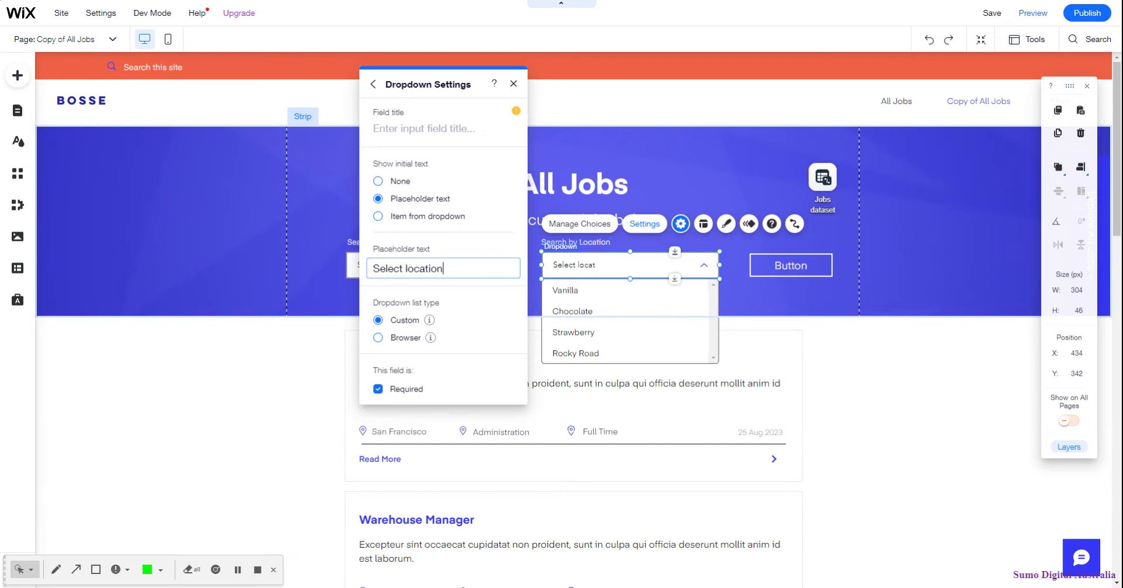
{"action": "left_click", "coordinate": [229, 247]}
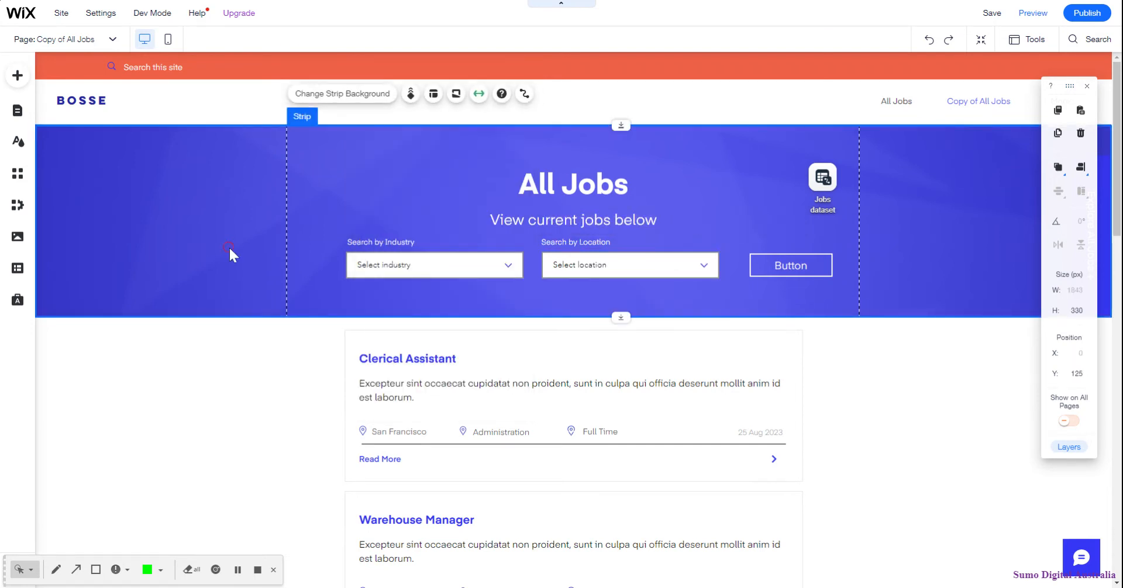
- Examine the category names in the Categories collection and the location and category filter fields in the Jobs collection
{"action": "left_click", "coordinate": [458, 261]}
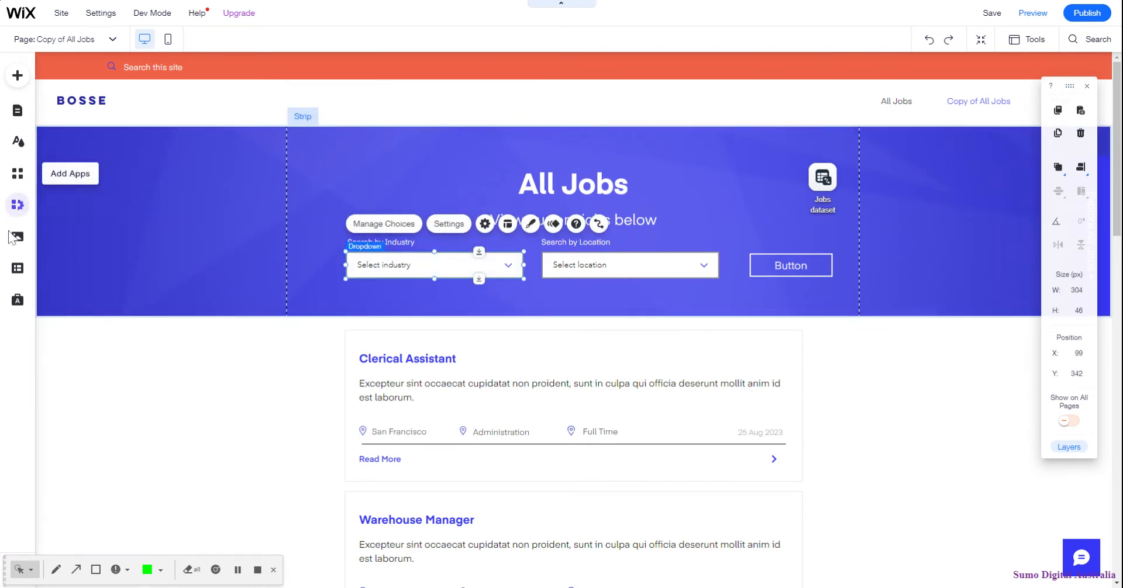
{"action": "left_click", "coordinate": [17, 270]}
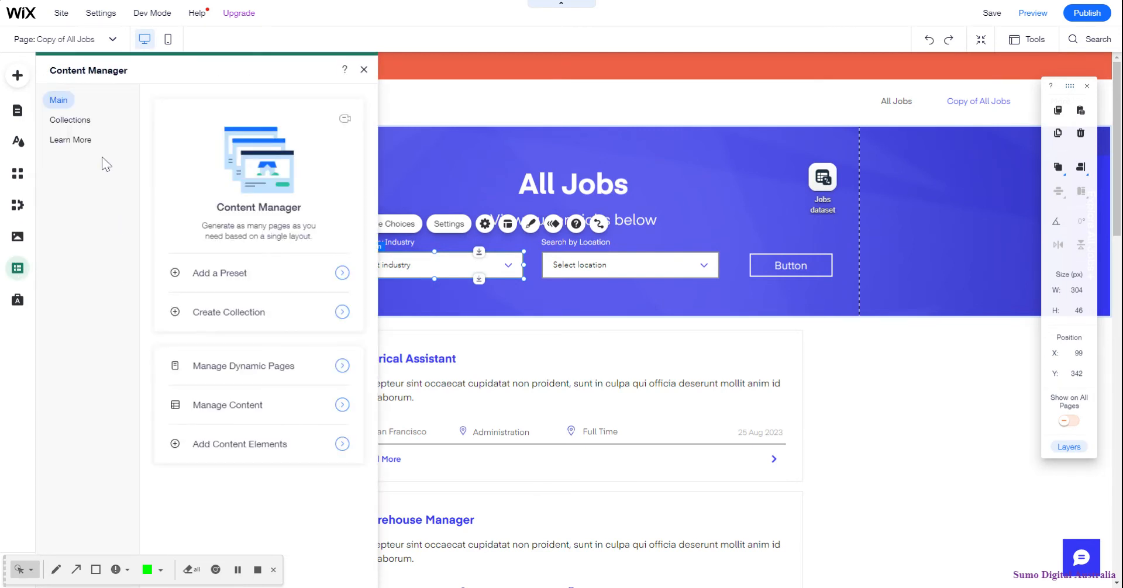
{"action": "left_click", "coordinate": [85, 123]}
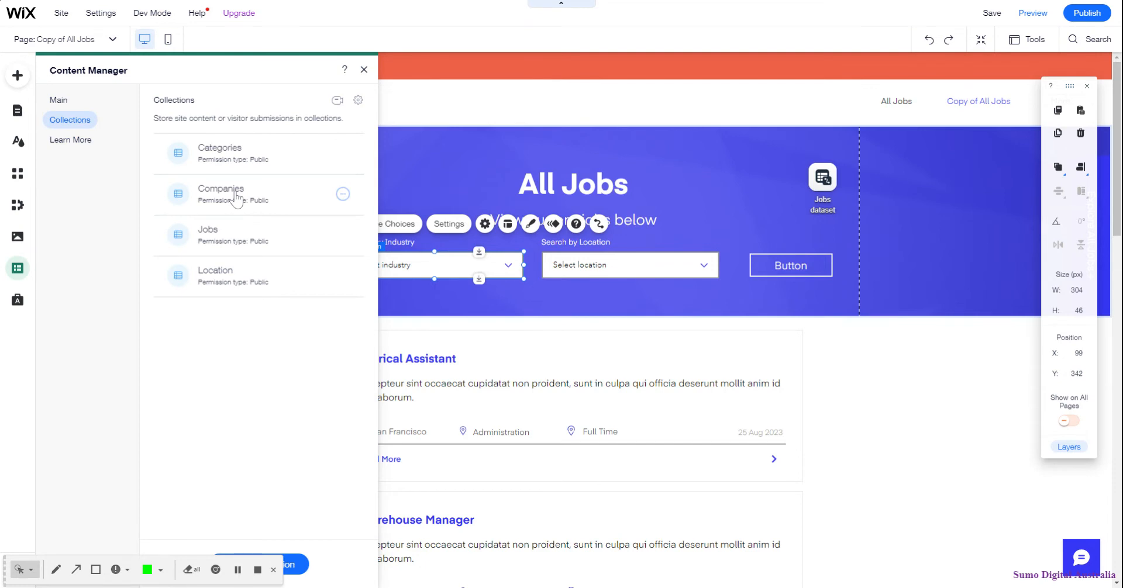
{"action": "left_click", "coordinate": [237, 152]}
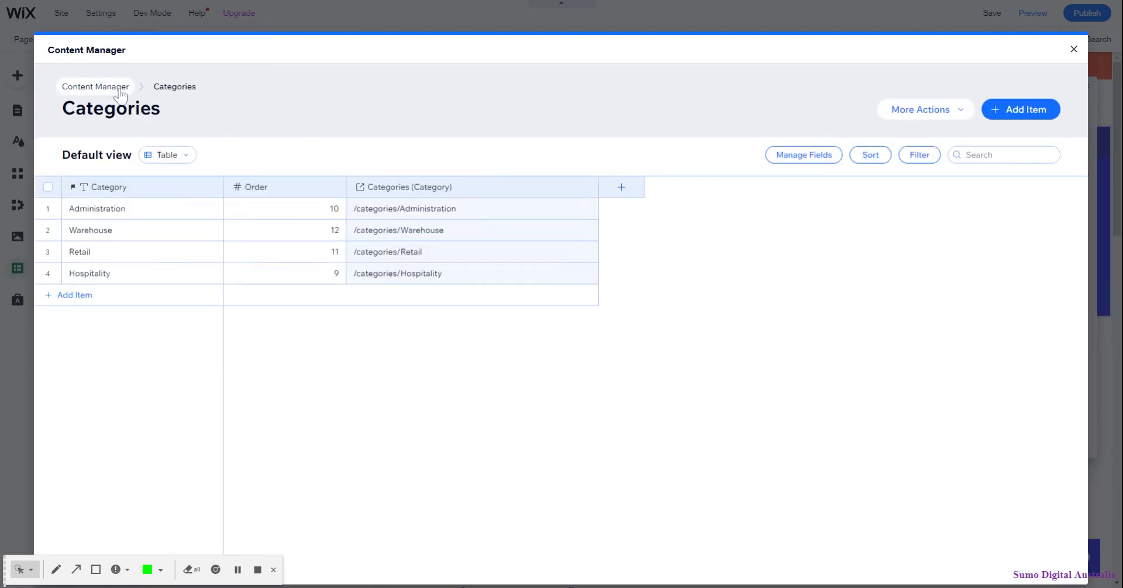
{"action": "left_click", "coordinate": [95, 87]}
{"action": "left_click", "coordinate": [457, 228]}
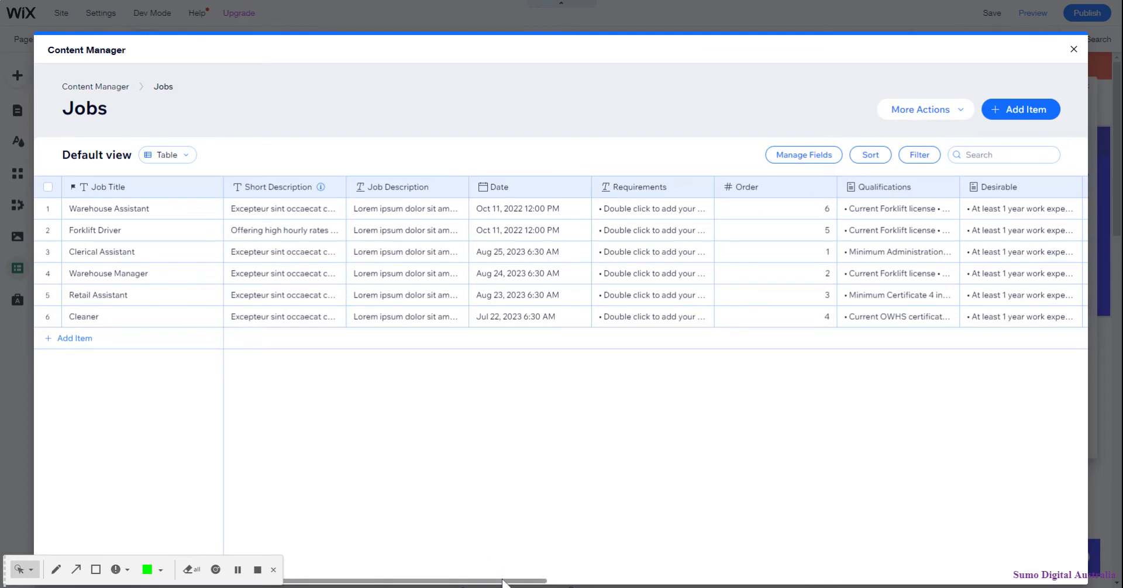
{"action": "left_click_drag", "start_coordinate": [504, 583], "coordinate": [797, 560]}
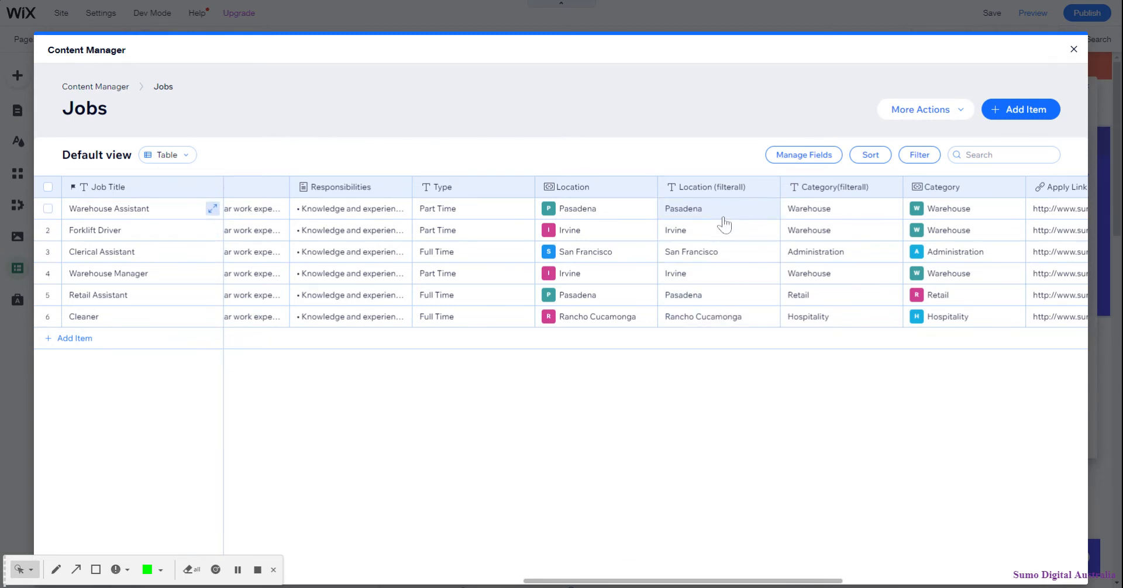
{"action": "left_click", "coordinate": [1072, 49]}
- Delete the Chocolate, Strawberry and Rocky Road choices from the industry dropdown
{"action": "left_click", "coordinate": [496, 265]}
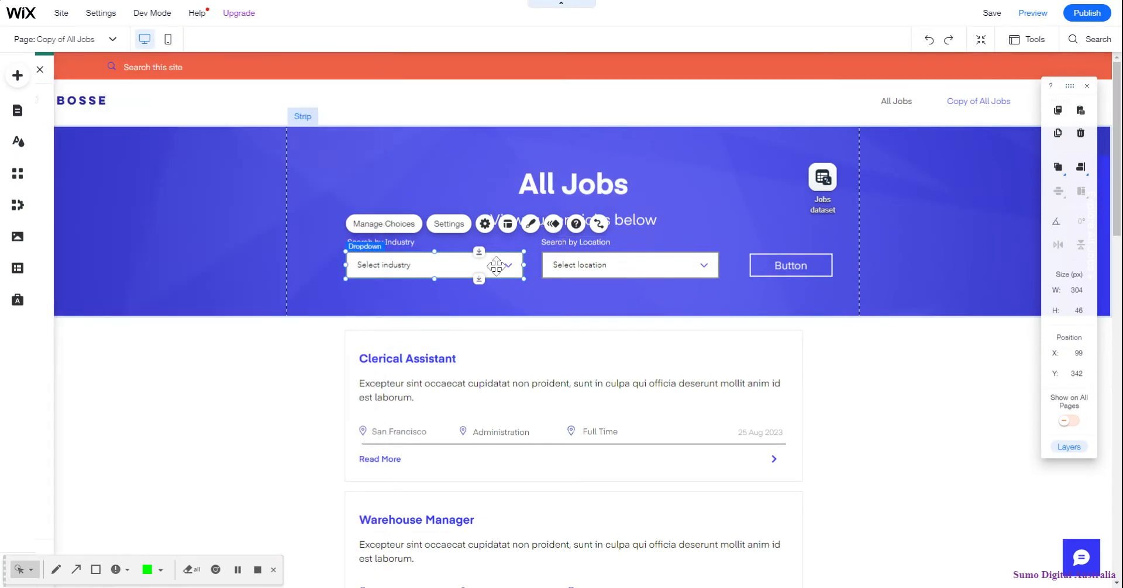
{"action": "left_click", "coordinate": [402, 229]}
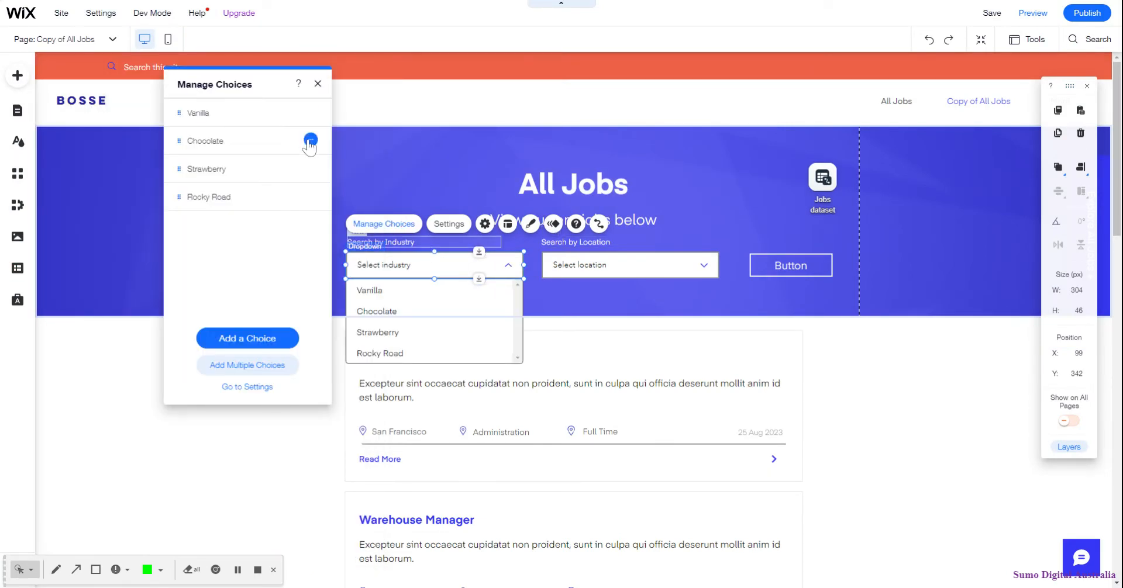
{"action": "left_click", "coordinate": [309, 141]}
{"action": "left_click", "coordinate": [335, 174]}
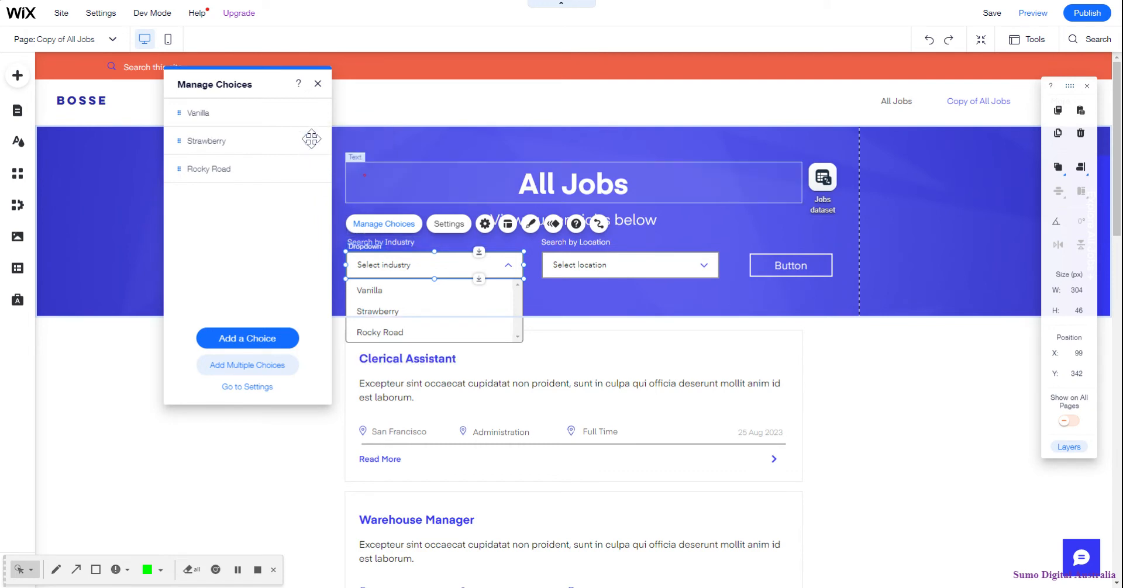
{"action": "left_click", "coordinate": [310, 141]}
{"action": "left_click", "coordinate": [357, 175]}
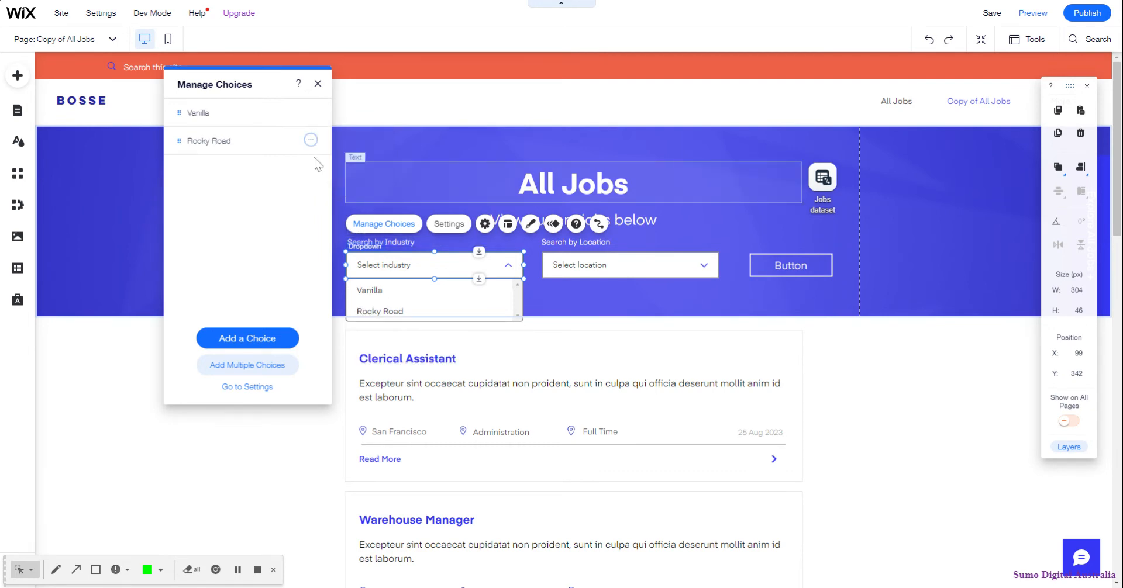
{"action": "left_click", "coordinate": [310, 140]}
{"action": "left_click", "coordinate": [353, 175]}
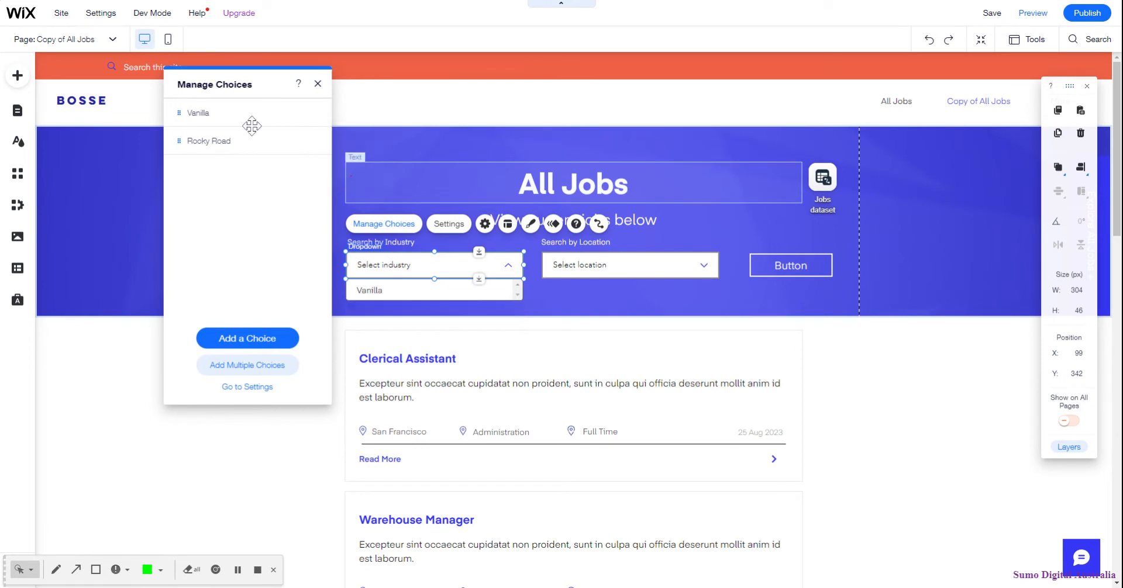
- Rename the industry dropdown's Vanilla choice to "Administration" and add a second choice named "Warehouse"
{"action": "double_click", "coordinate": [233, 113]}
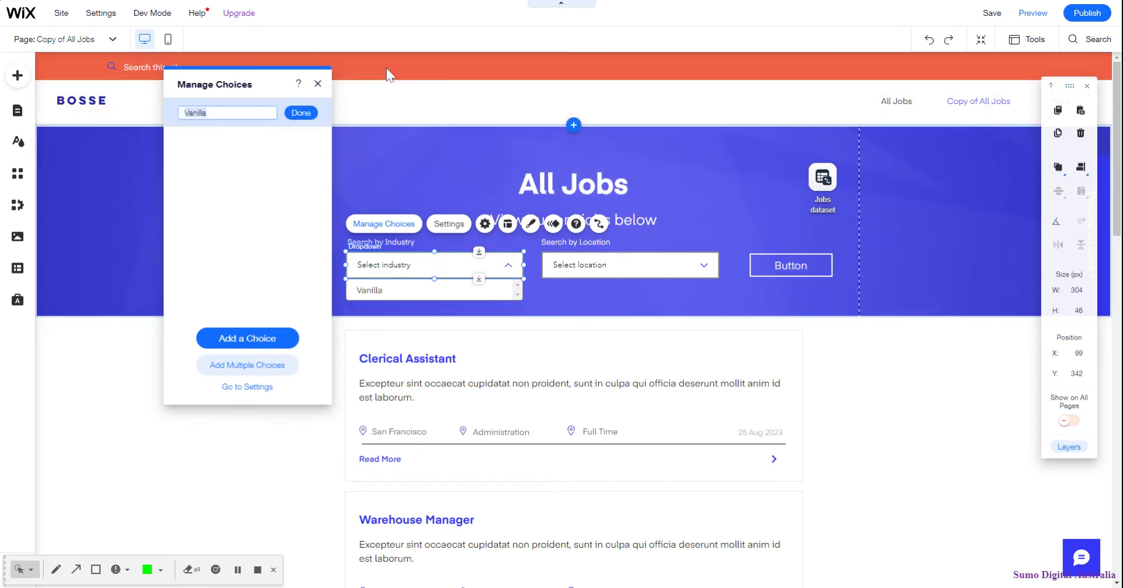
{"action": "type", "text": "Administration"}
{"action": "left_click", "coordinate": [304, 113]}
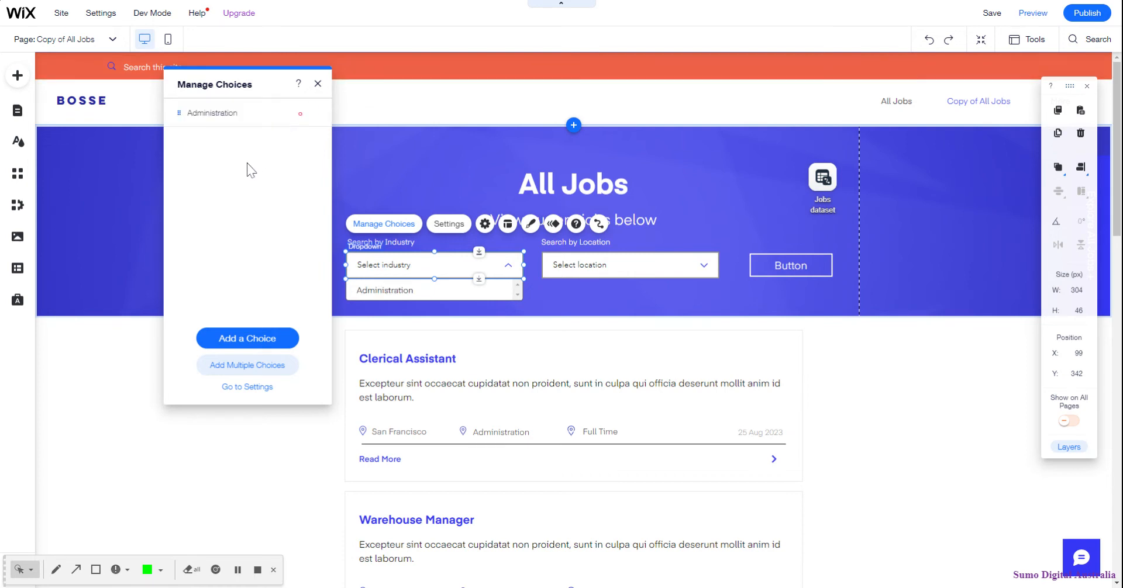
{"action": "left_click", "coordinate": [240, 338]}
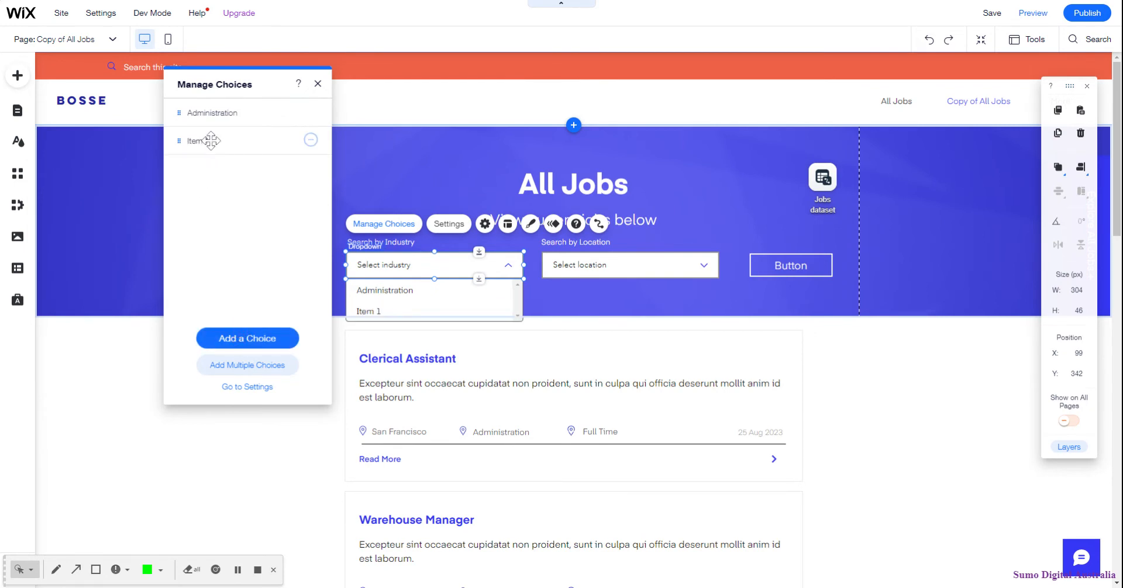
{"action": "left_click", "coordinate": [211, 140]}
{"action": "type", "text": "We"}
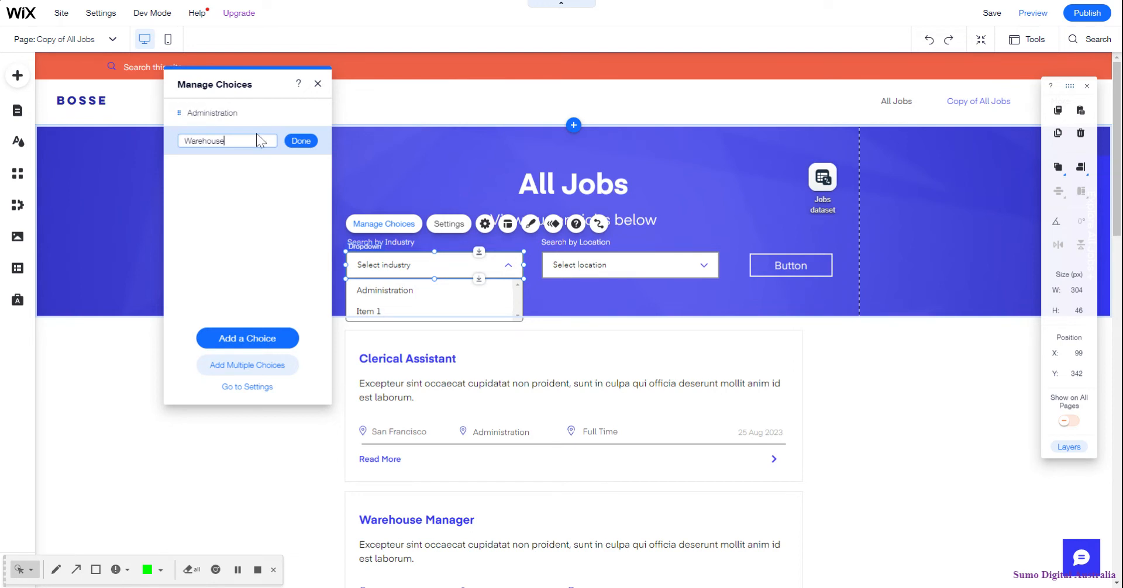
{"action": "left_click", "coordinate": [295, 142]}
- Add a third choice named "Retail" to the industry dropdown
{"action": "left_click", "coordinate": [257, 337]}
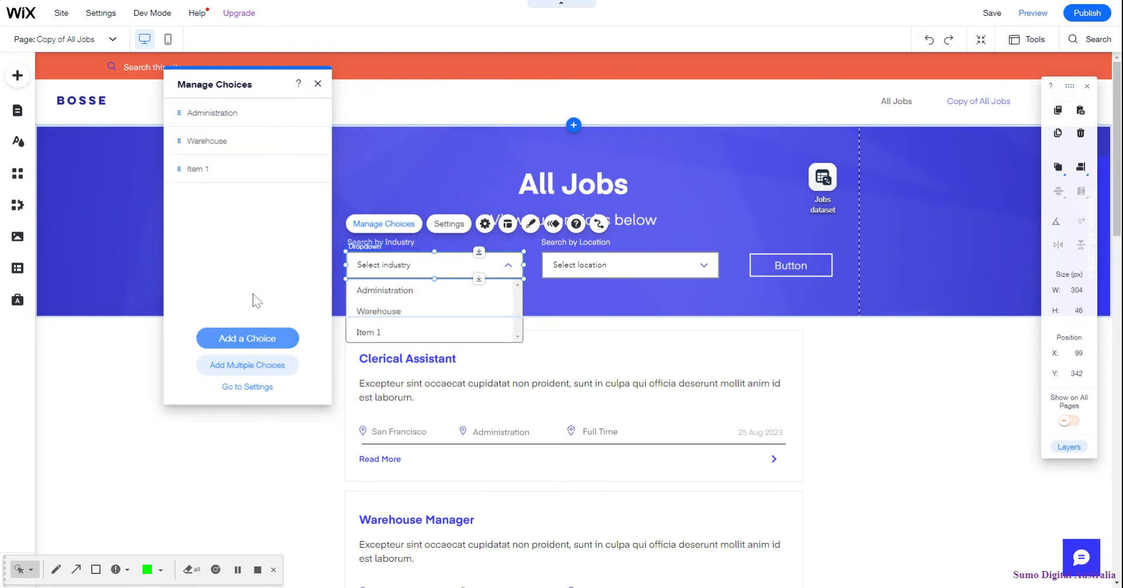
{"action": "left_click", "coordinate": [228, 174]}
{"action": "type", "text": "Re"}
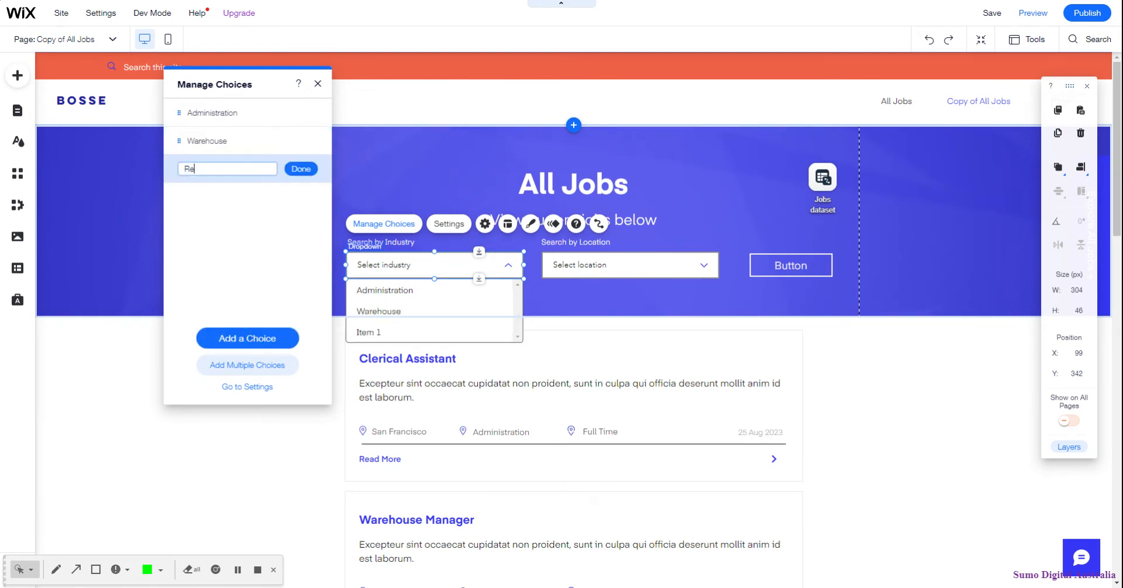
{"action": "type", "text": "tail"}
{"action": "left_click", "coordinate": [301, 169]}
- Add a fourth choice named "Hospitality" to the industry dropdown
{"action": "left_click", "coordinate": [230, 339]}
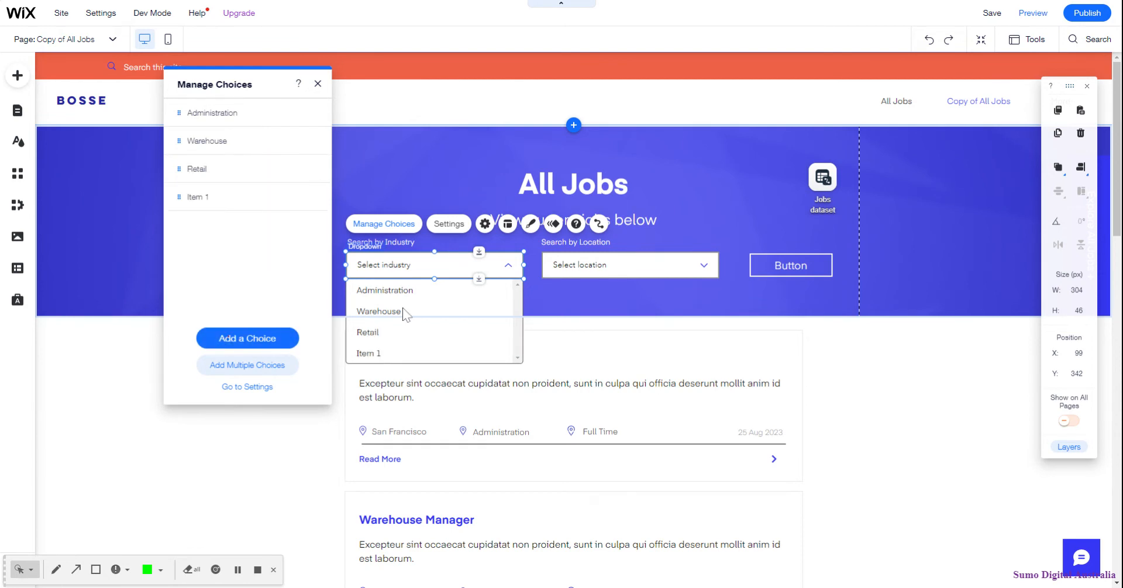
{"action": "left_click", "coordinate": [230, 196]}
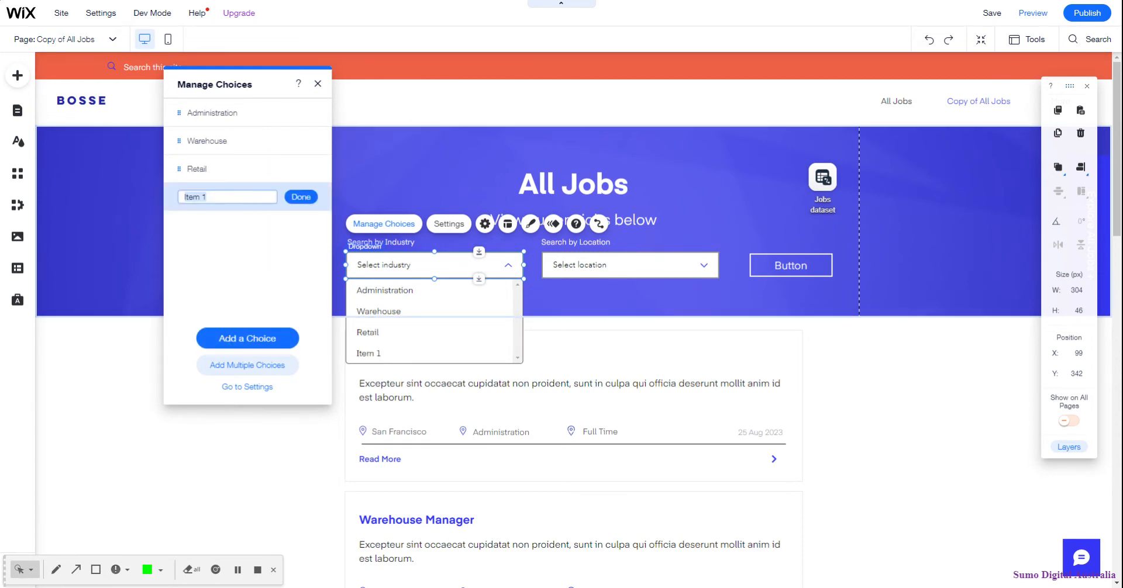
{"action": "type", "text": "Honspitality"}
{"action": "left_click", "coordinate": [199, 197]}
{"action": "key", "text": "BackSpace"}
{"action": "left_click", "coordinate": [302, 198]}
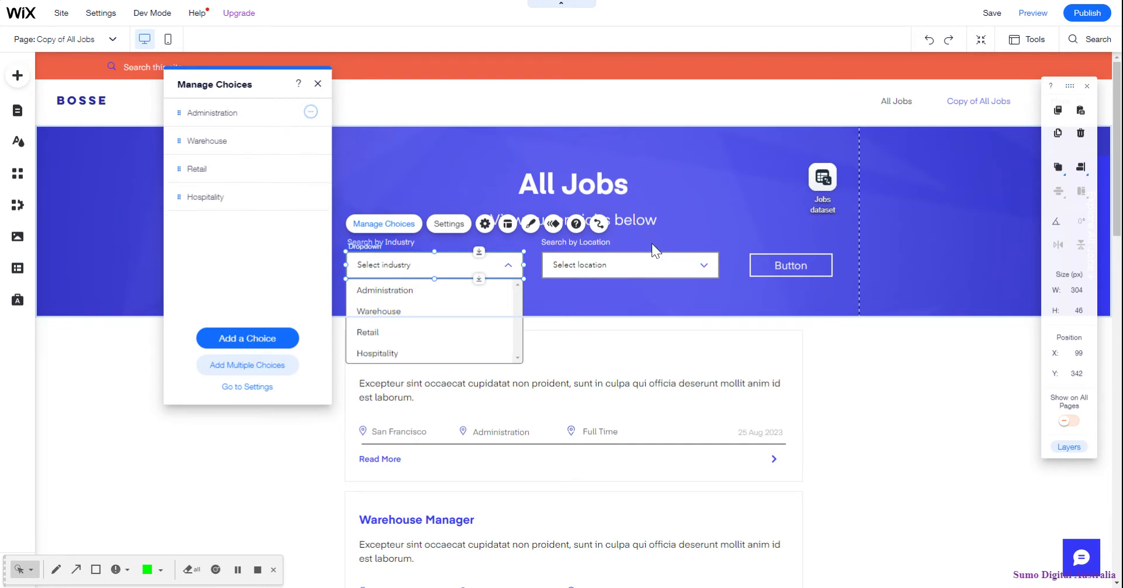
- In the location dropdown's choices, rename Vanilla to "San Francisco" and Chocolate to "Irvine"
{"action": "left_click", "coordinate": [654, 267]}
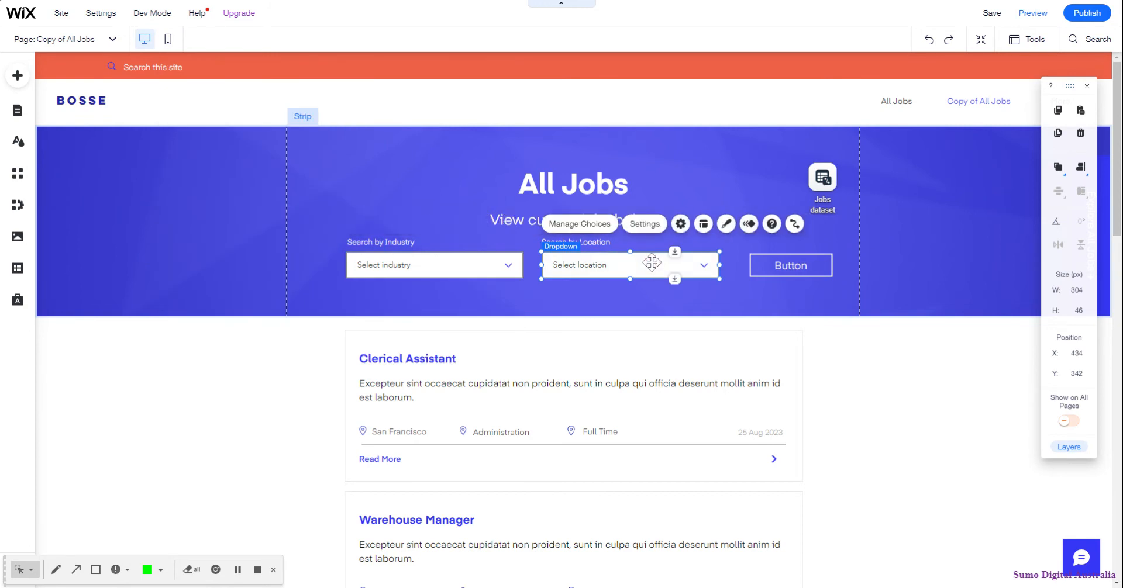
{"action": "left_click", "coordinate": [579, 225]}
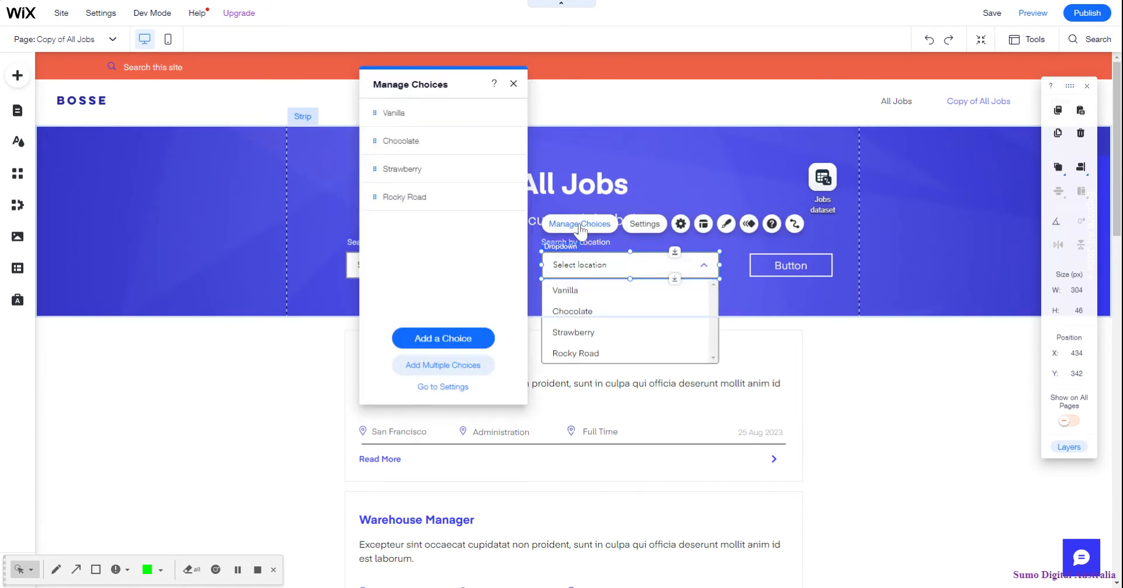
{"action": "double_click", "coordinate": [394, 113]}
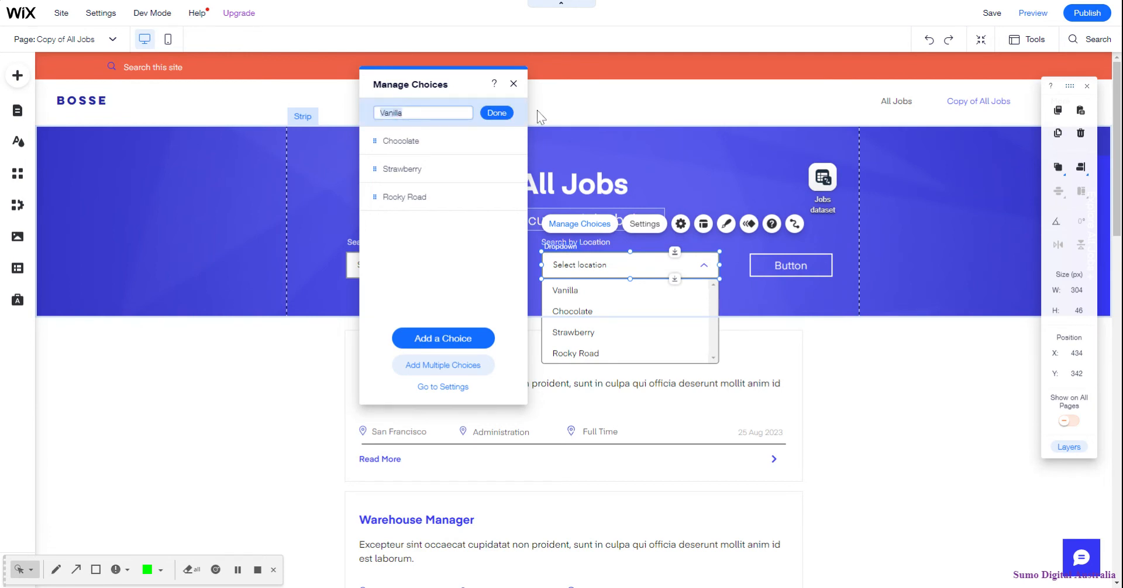
{"action": "type", "text": "San Francisco"}
{"action": "double_click", "coordinate": [397, 141]}
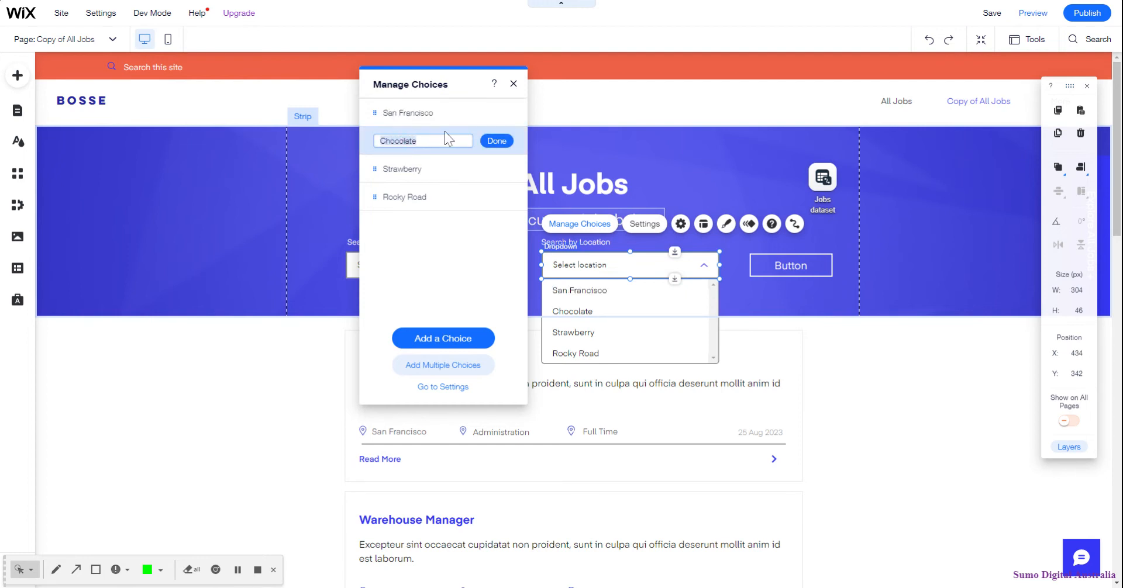
{"action": "type", "text": "Irvine"}
{"action": "left_click", "coordinate": [496, 142]}
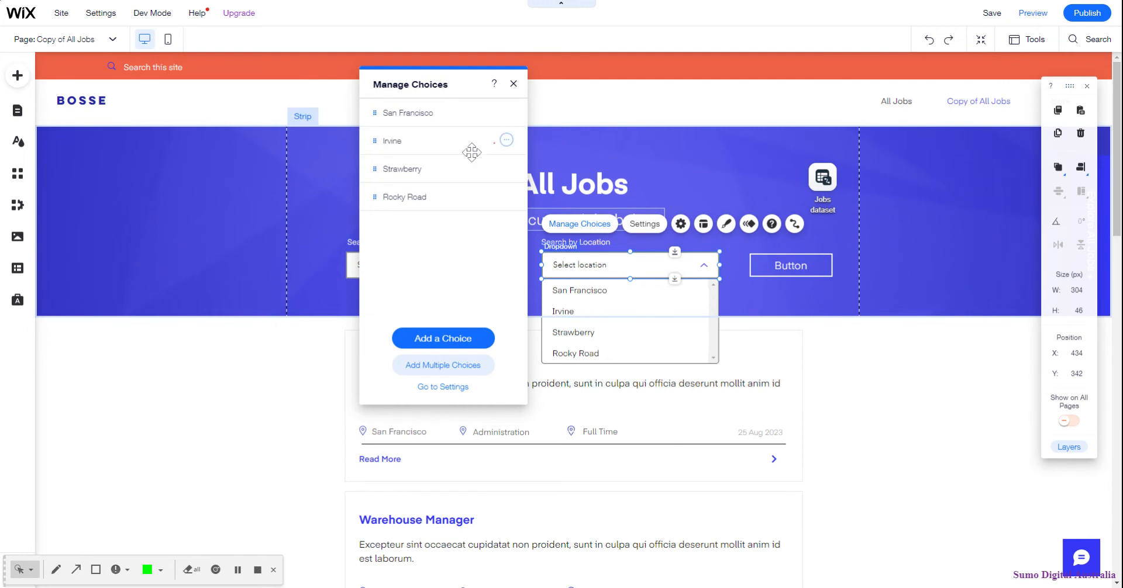
- Rename the location dropdown's Strawberry choice to "Pasadena"
{"action": "double_click", "coordinate": [425, 169]}
{"action": "type", "text": "Pasaden"}
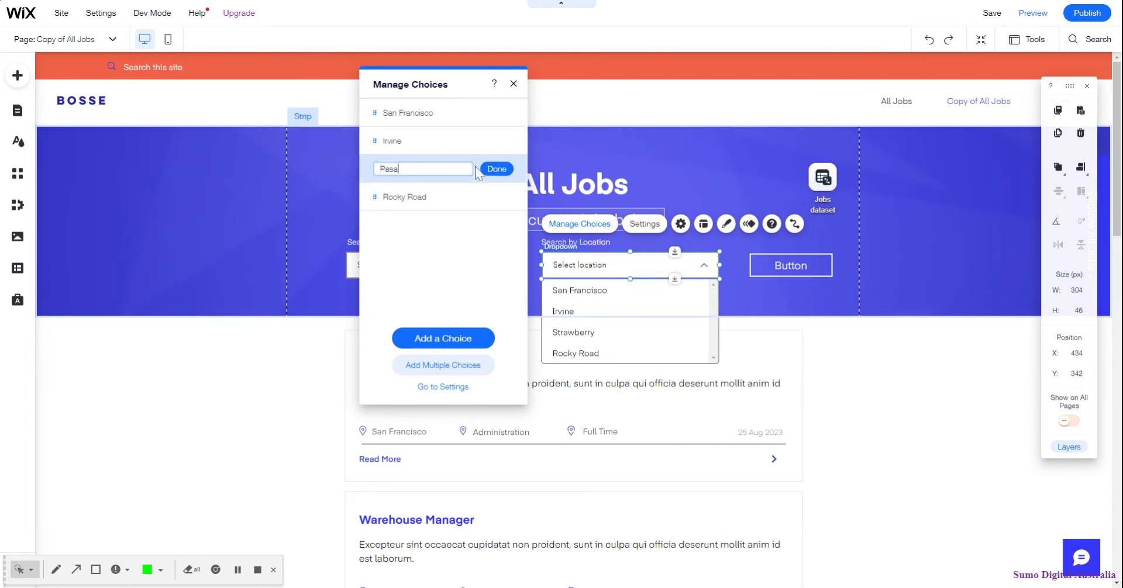
{"action": "type", "text": "a"}
{"action": "left_click", "coordinate": [497, 169]}
- Rename the location dropdown's Rocky Road choice to "Rancho Cucamonga", matching the Cleaner job's location, and close the choices
{"action": "double_click", "coordinate": [402, 197]}
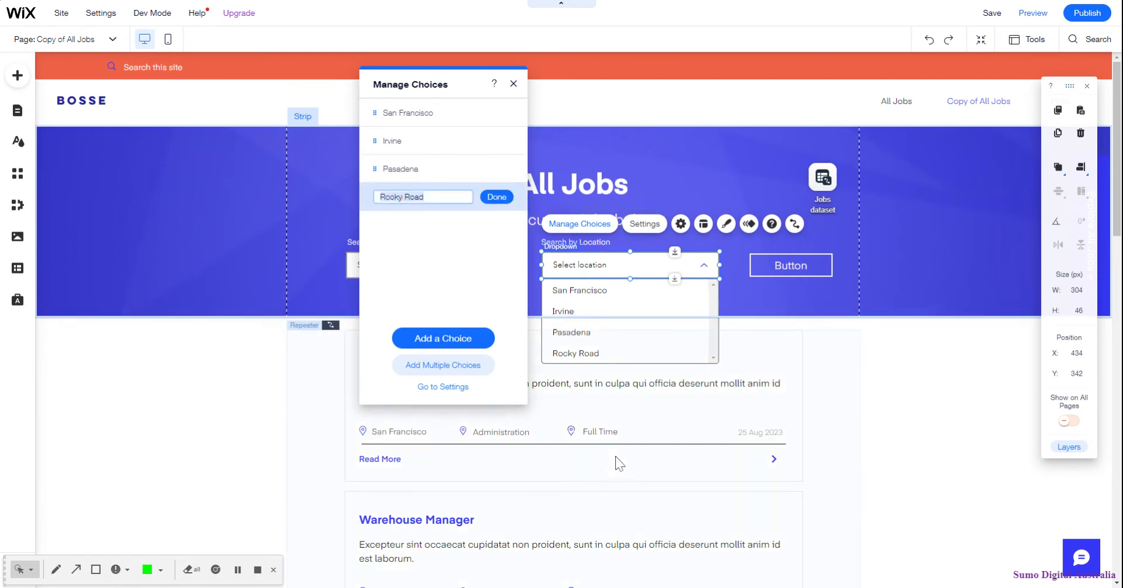
{"action": "scroll", "coordinate": [619, 464], "scroll_direction": "down", "scroll_amount": 1}
{"action": "scroll", "coordinate": [618, 464], "scroll_direction": "down", "scroll_amount": 1}
{"action": "scroll", "coordinate": [615, 462], "scroll_direction": "down", "scroll_amount": 3}
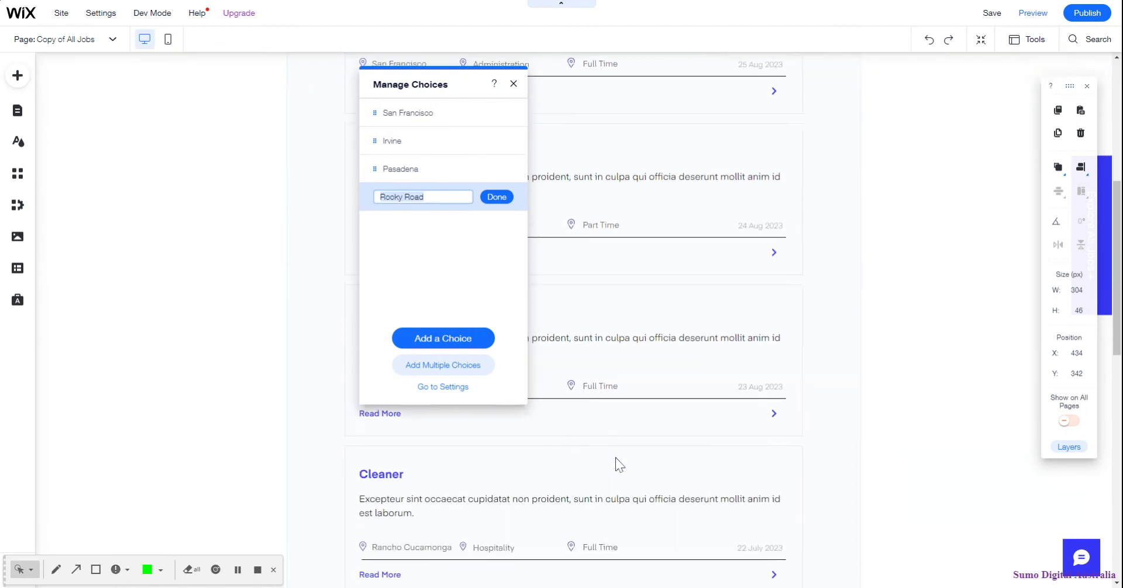
{"action": "type", "text": "R"}
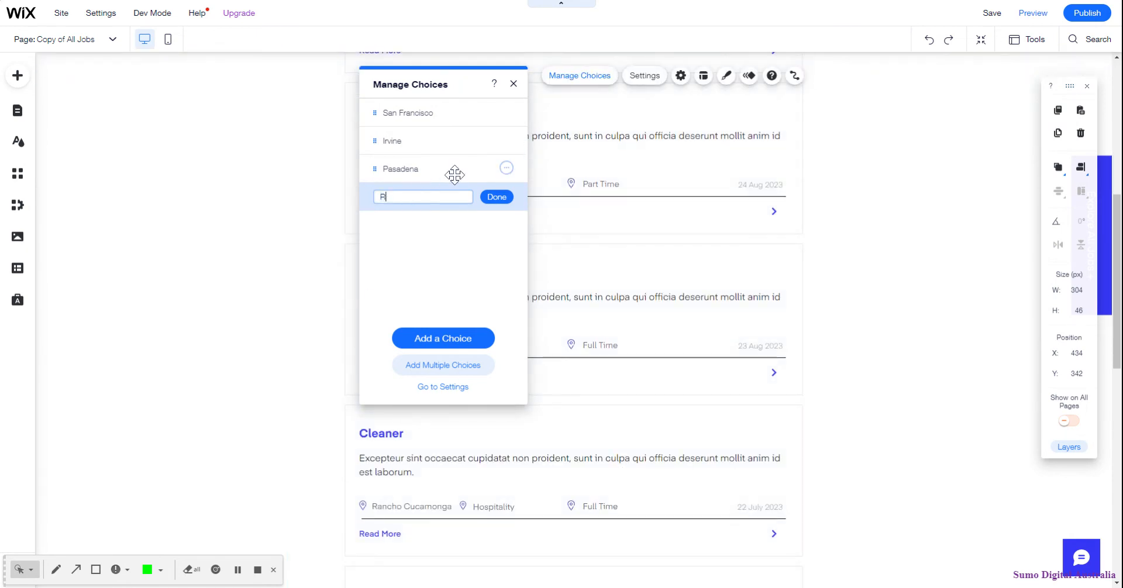
{"action": "type", "text": "ancho Cucam"}
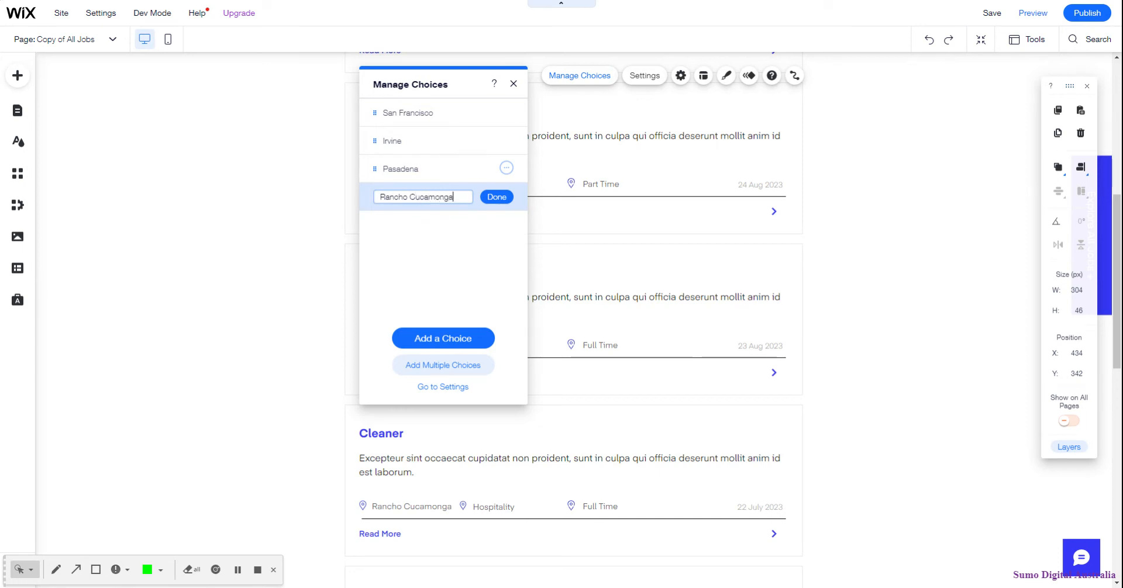
{"action": "type", "text": "onga"}
{"action": "left_click", "coordinate": [497, 197]}
{"action": "left_click", "coordinate": [245, 155]}
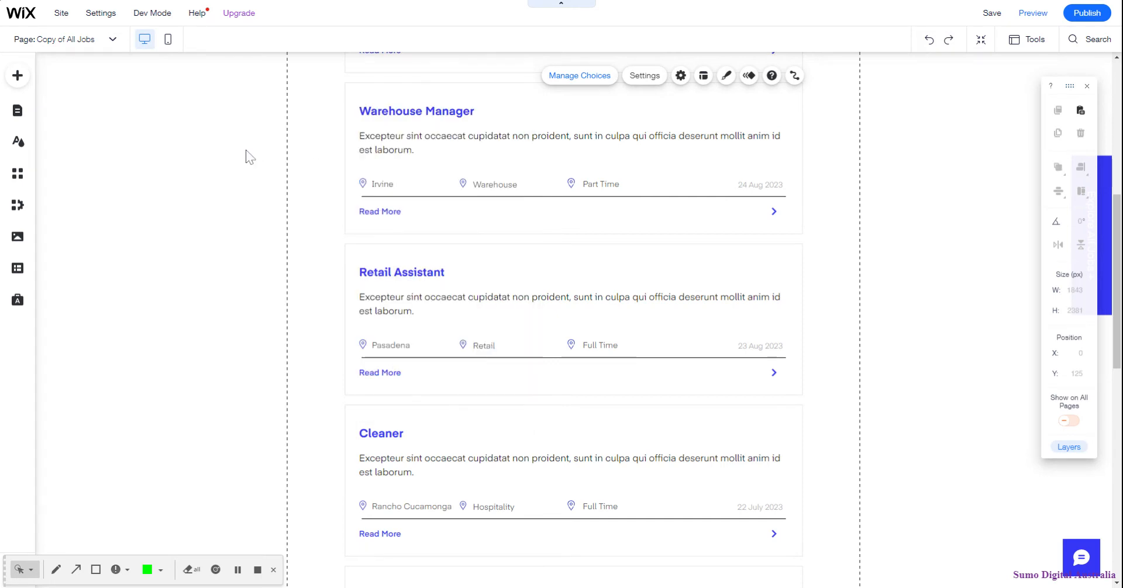
- Open the Jobs dataset's settings and start a new filter on the Category(filterall) field
{"action": "scroll", "coordinate": [269, 158], "scroll_direction": "up", "scroll_amount": 6}
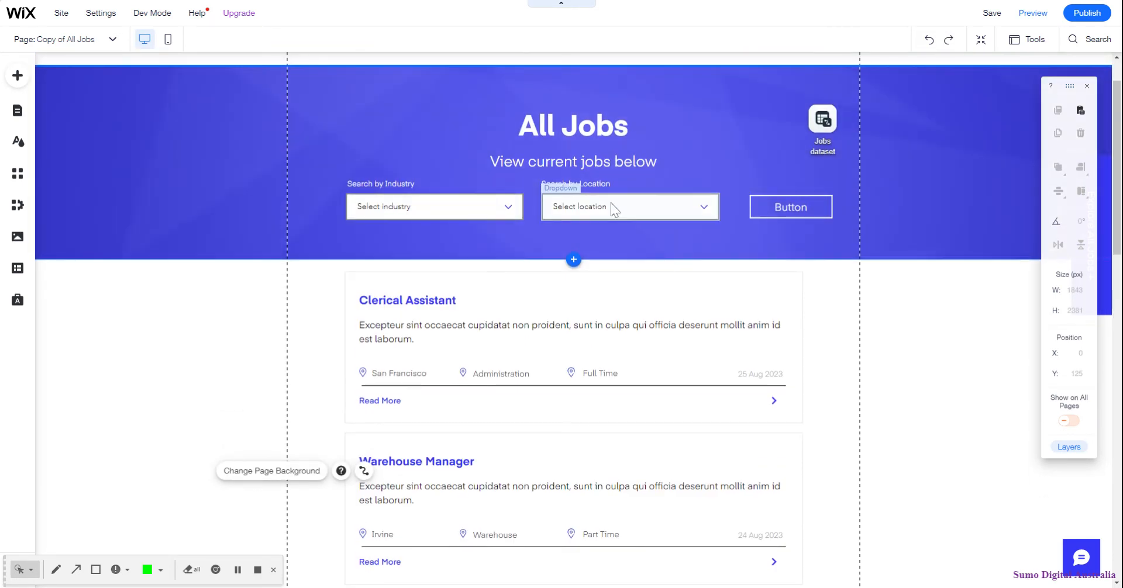
{"action": "left_click", "coordinate": [613, 209]}
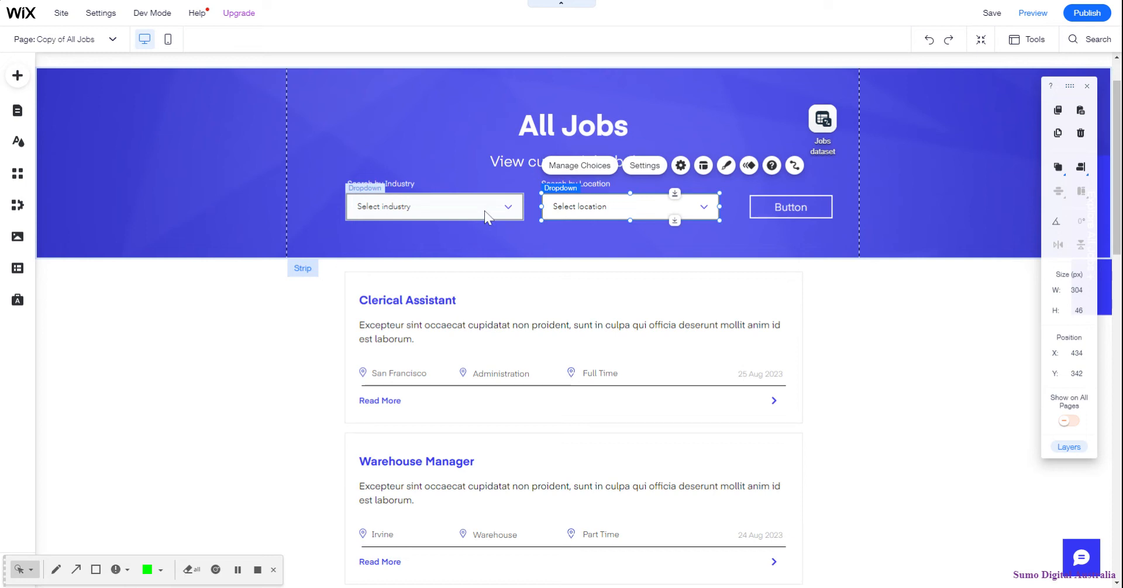
{"action": "left_click", "coordinate": [831, 125]}
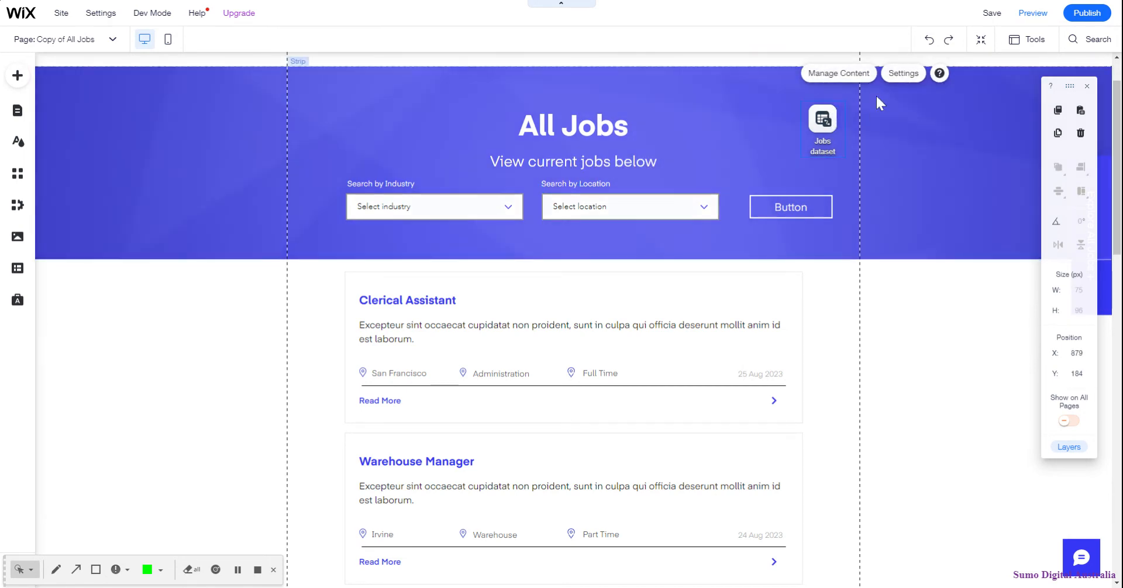
{"action": "left_click", "coordinate": [904, 75]}
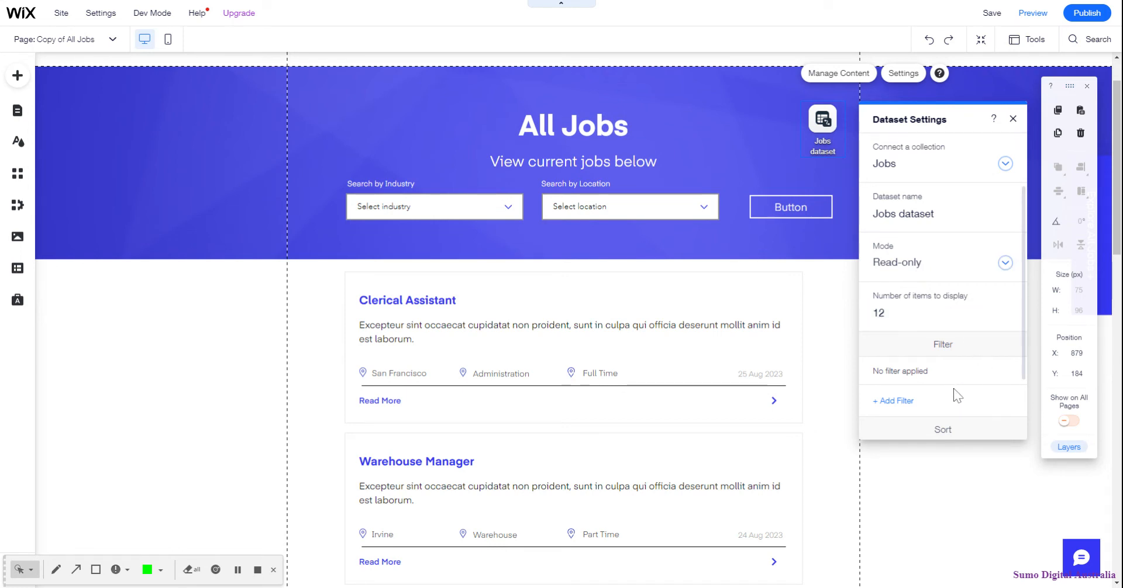
{"action": "left_click", "coordinate": [904, 409]}
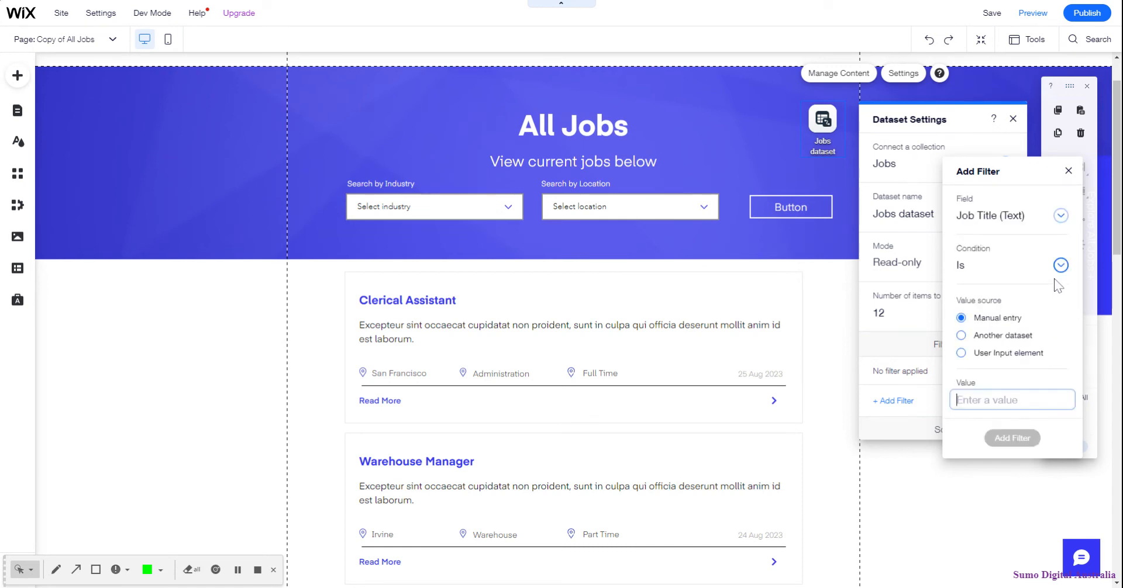
{"action": "left_click", "coordinate": [1001, 221]}
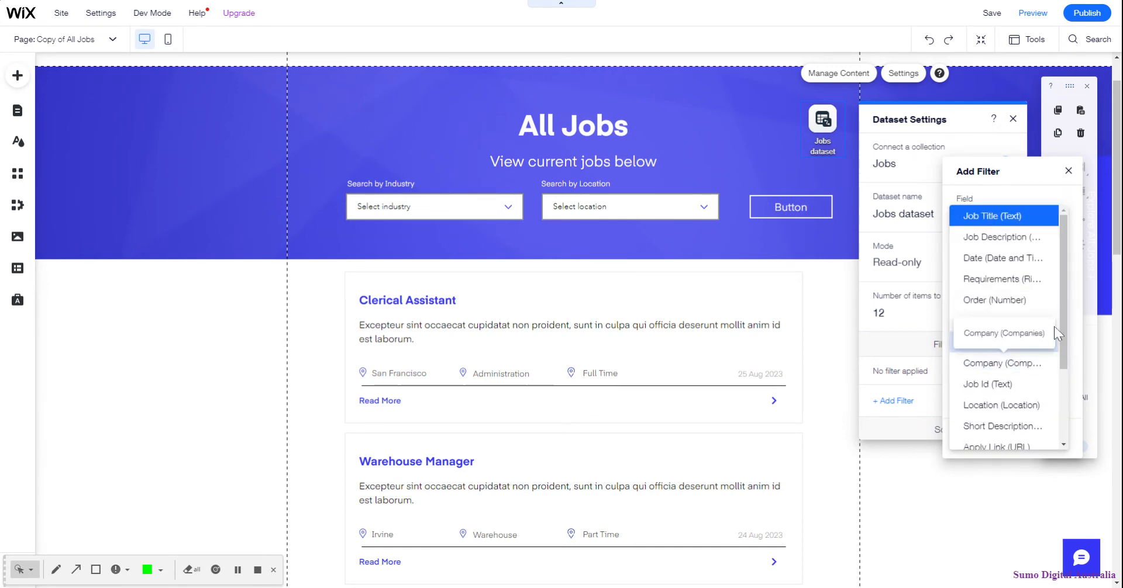
{"action": "left_click_drag", "start_coordinate": [1063, 307], "coordinate": [1065, 387]}
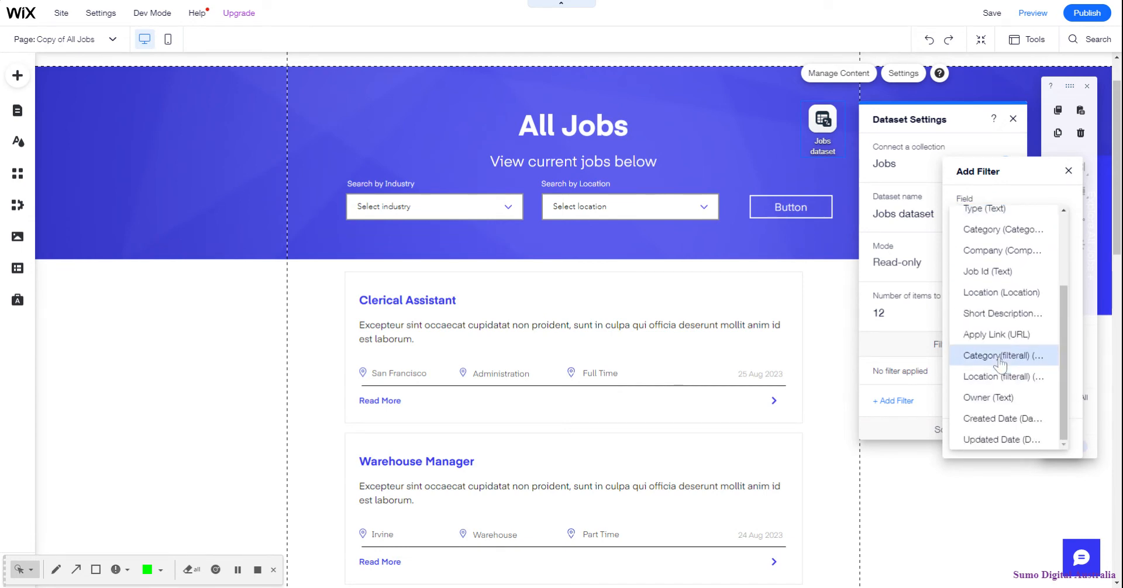
{"action": "left_click", "coordinate": [1000, 364]}
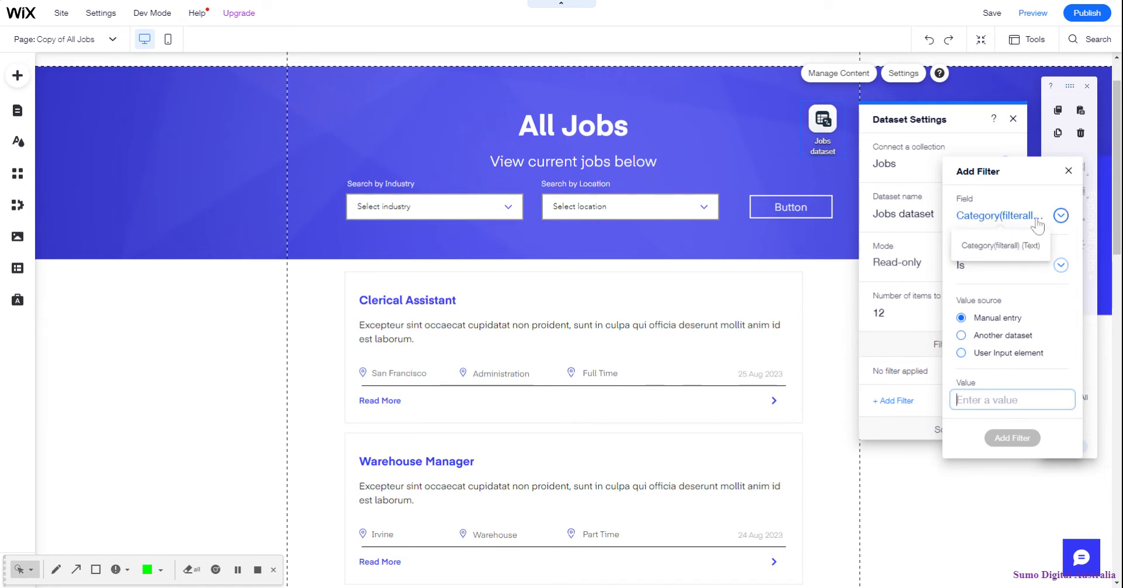
- Set the category filter's condition to Contains with the industry dropdown as its user input element, and add the filter
{"action": "left_click", "coordinate": [997, 268]}
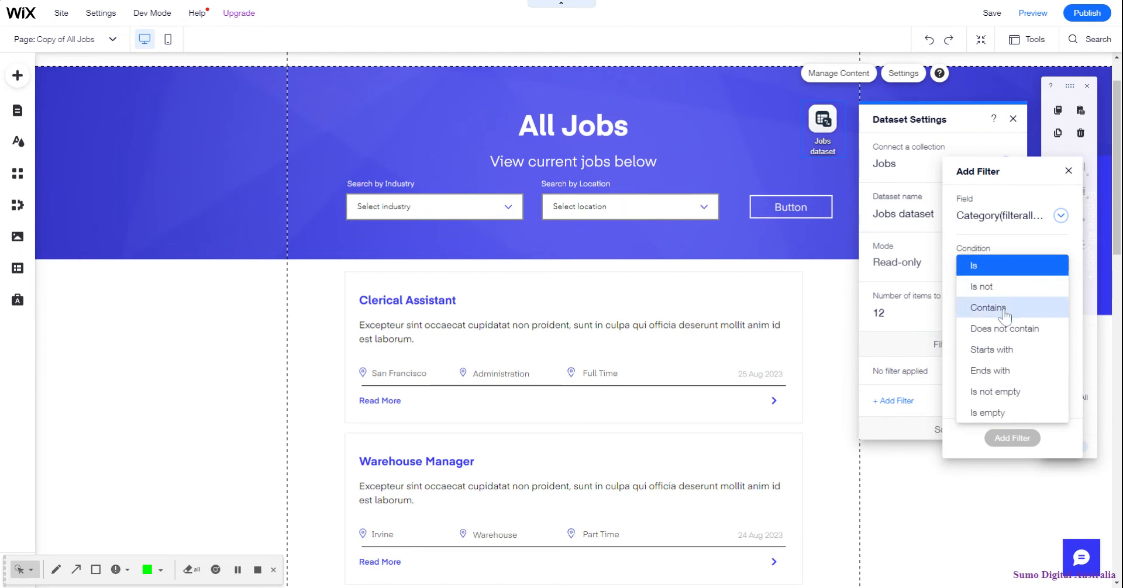
{"action": "left_click", "coordinate": [1004, 309]}
{"action": "left_click", "coordinate": [1023, 352]}
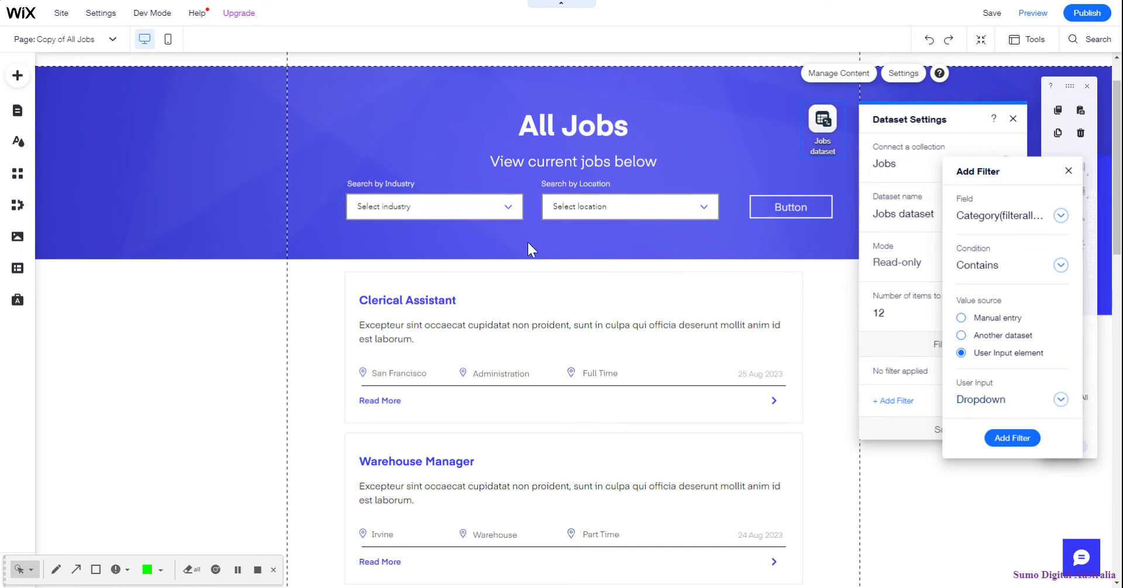
{"action": "left_click", "coordinate": [993, 410]}
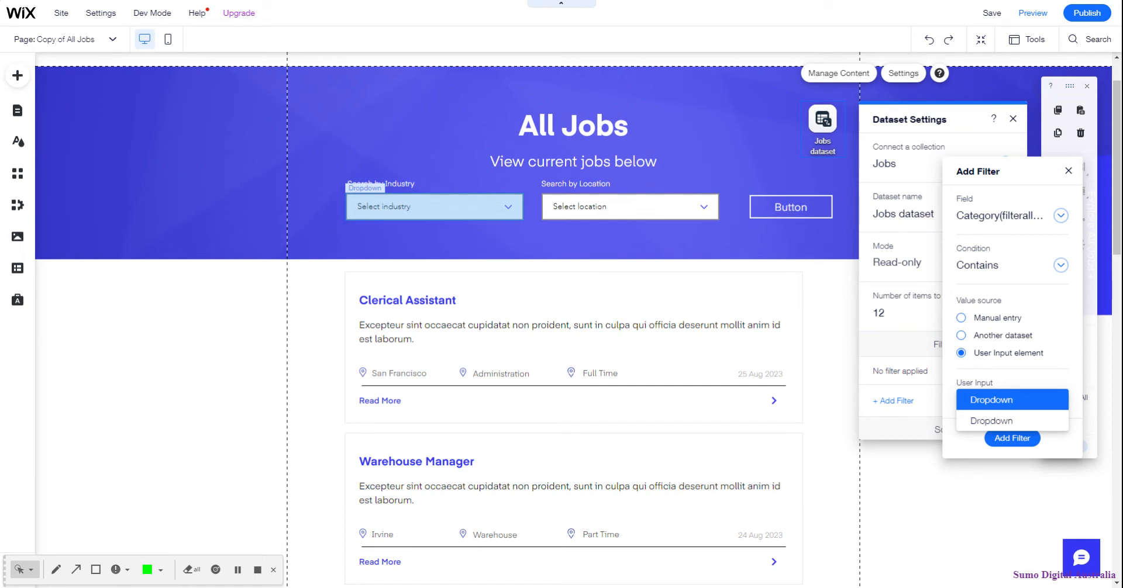
{"action": "left_click", "coordinate": [1003, 404]}
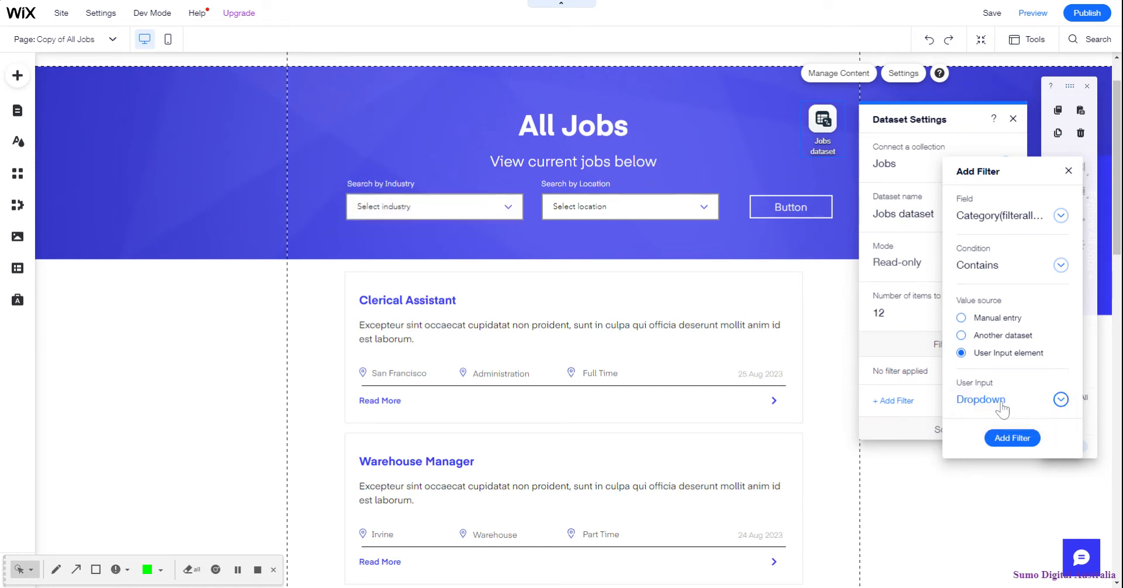
{"action": "left_click", "coordinate": [1018, 446]}
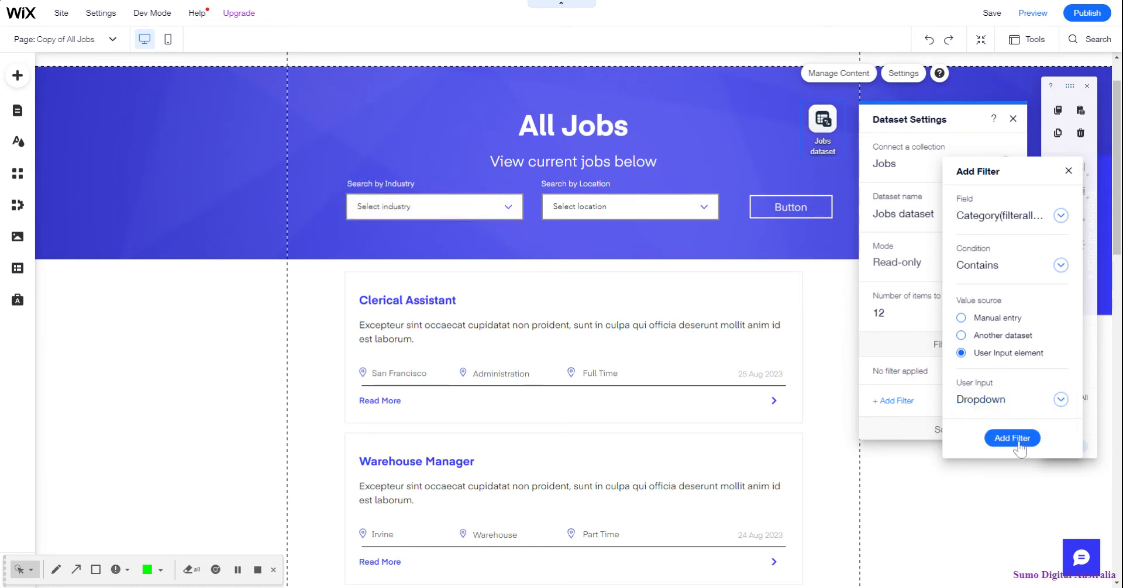
- Add a second Jobs dataset filter where Location (filterall) contains the value of the location dropdown as user input element
{"action": "left_click", "coordinate": [895, 411]}
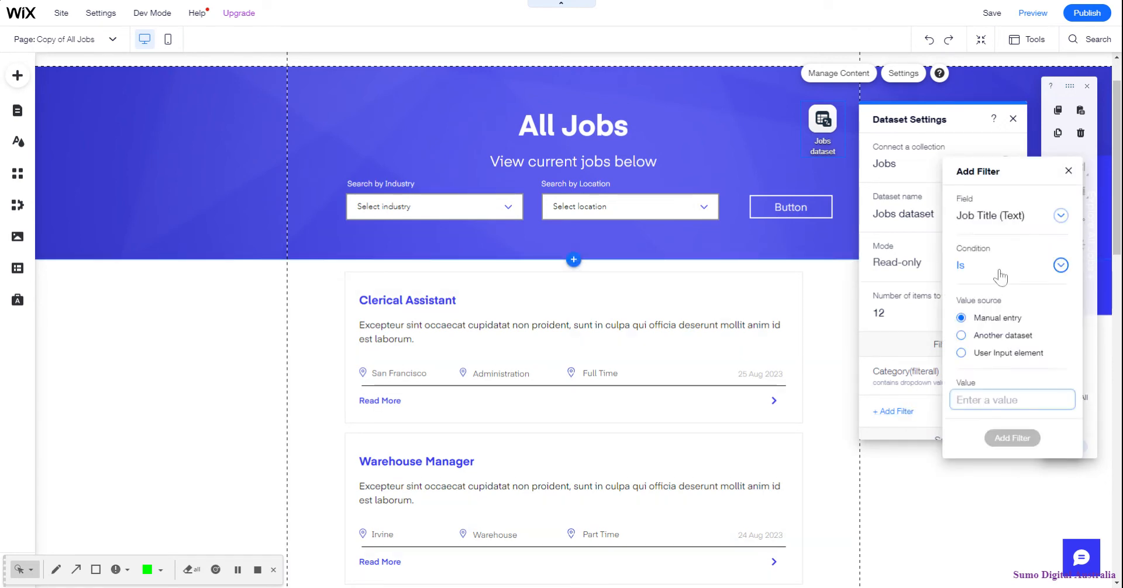
{"action": "left_click", "coordinate": [994, 221]}
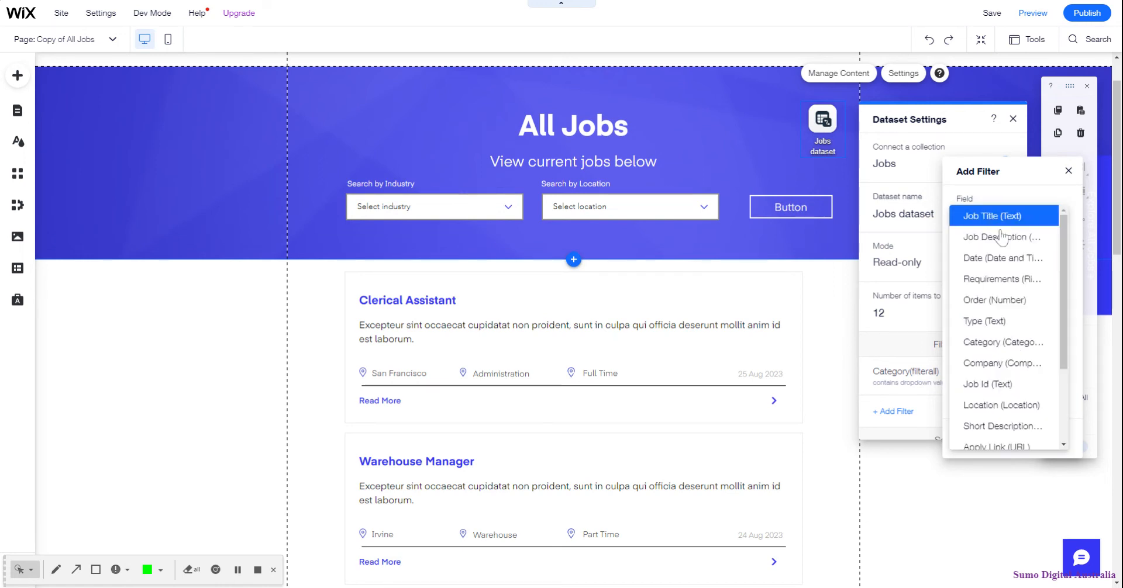
{"action": "left_click_drag", "start_coordinate": [1063, 231], "coordinate": [1068, 345]}
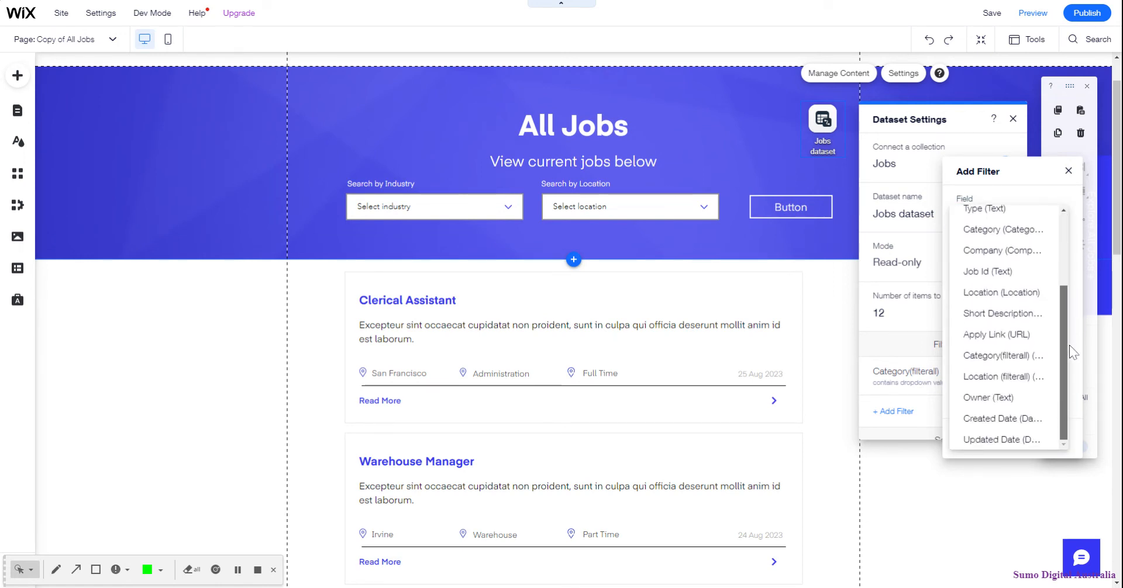
{"action": "left_click", "coordinate": [1010, 380]}
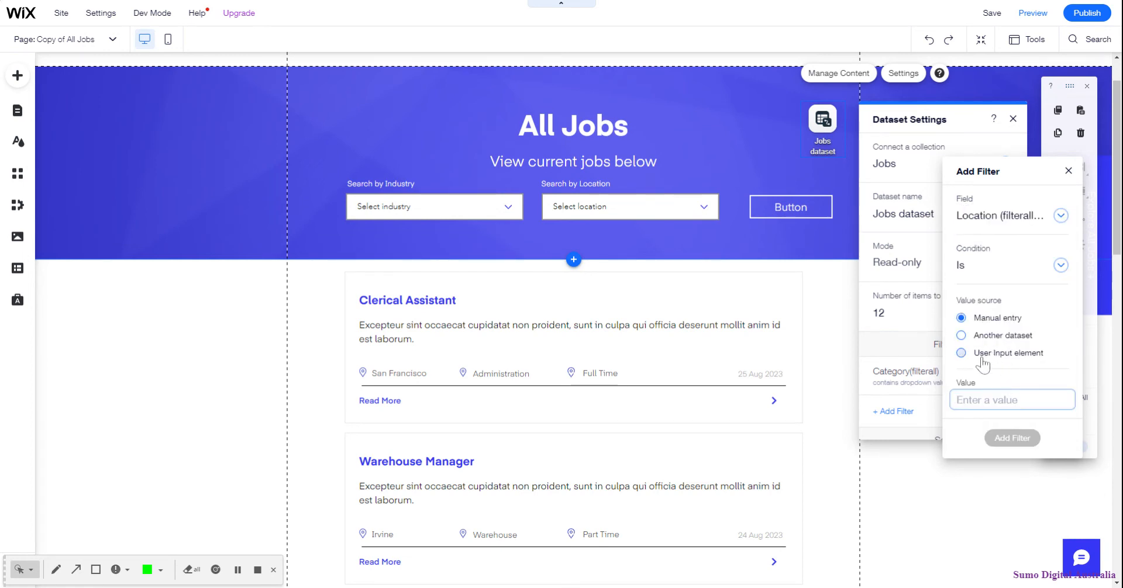
{"action": "left_click", "coordinate": [970, 275]}
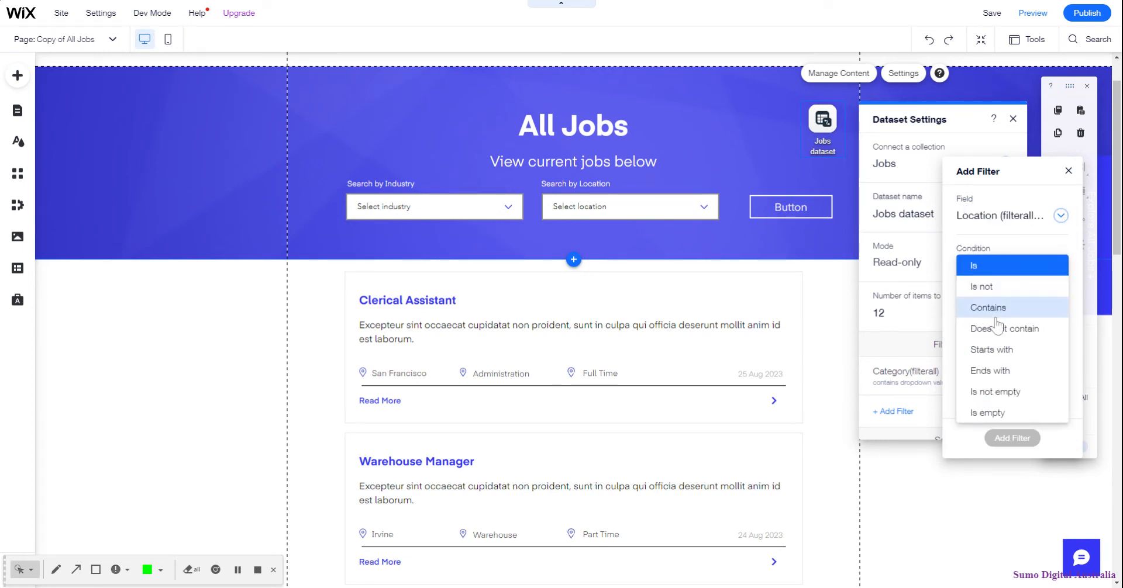
{"action": "left_click", "coordinate": [999, 308]}
{"action": "left_click", "coordinate": [997, 353]}
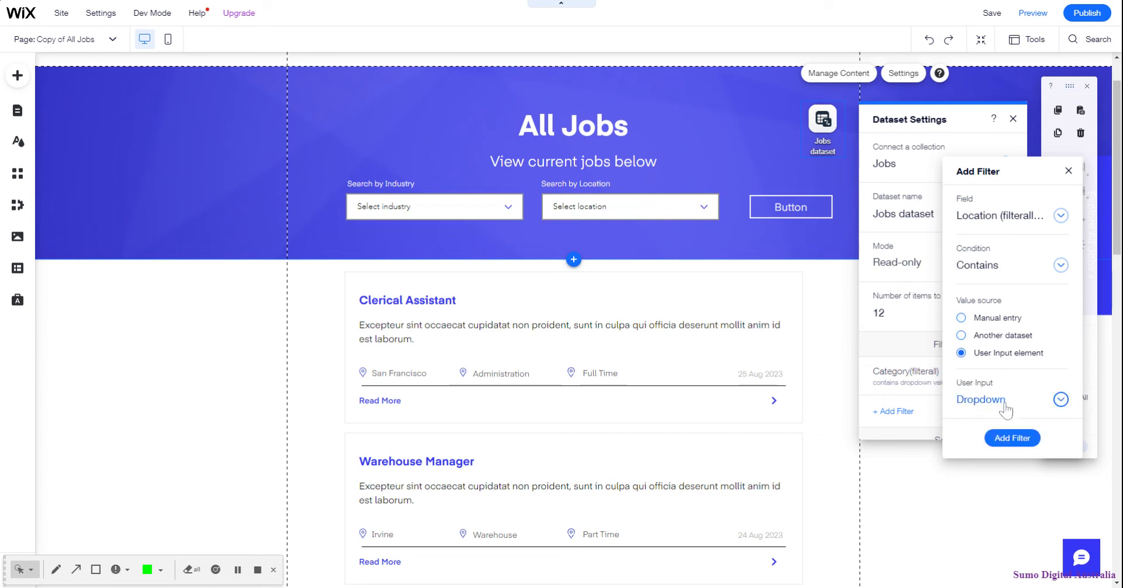
{"action": "left_click", "coordinate": [1005, 404]}
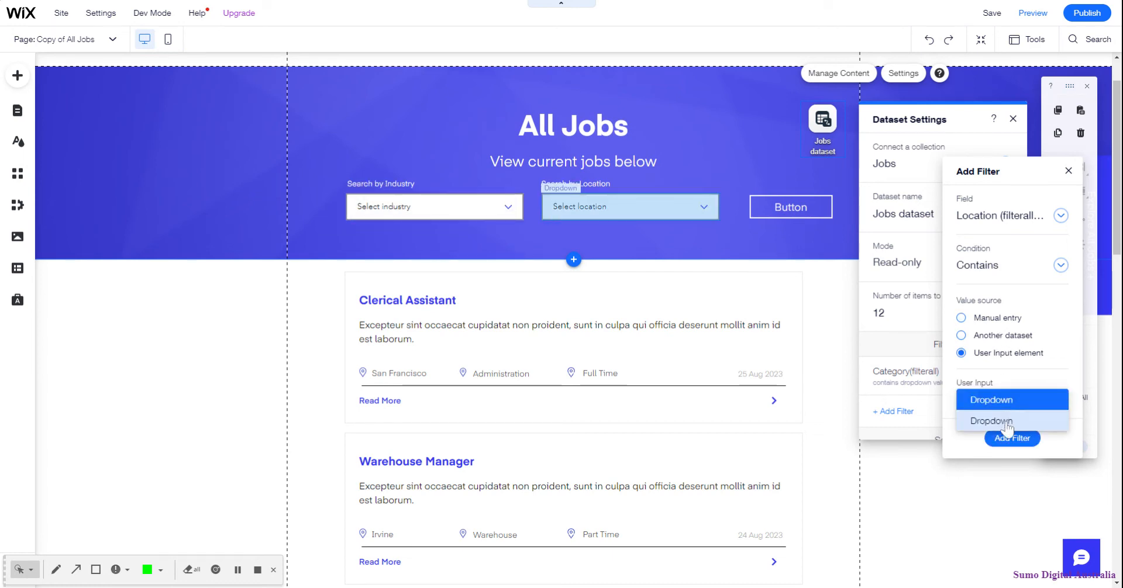
{"action": "left_click", "coordinate": [1006, 422]}
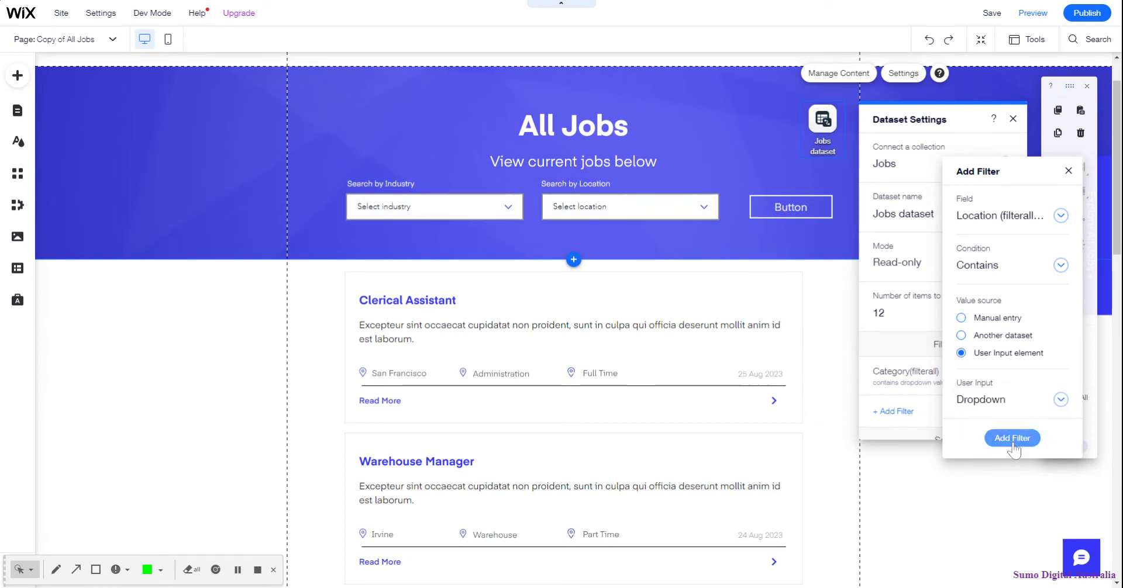
{"action": "left_click", "coordinate": [1012, 439]}
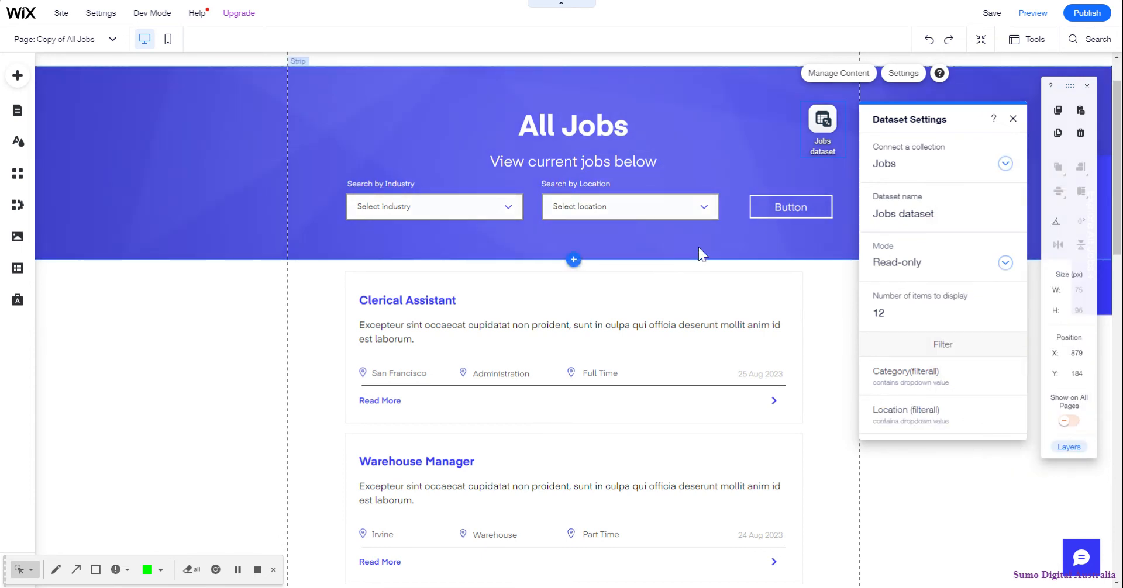
- Change the text of the button beside the location dropdown to "Clear All"
{"action": "left_click", "coordinate": [793, 206]}
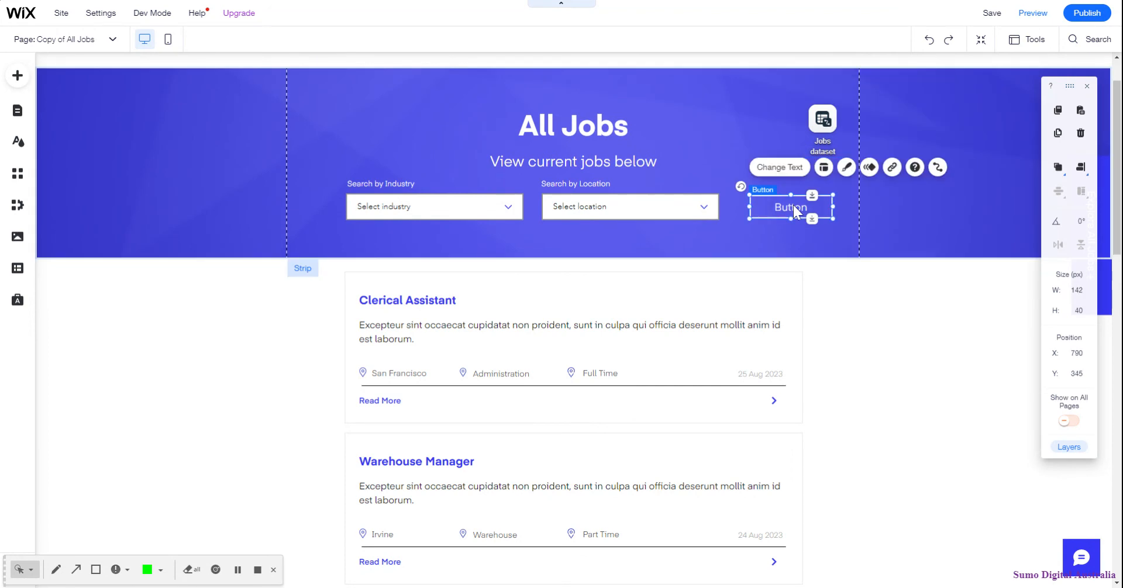
{"action": "left_click", "coordinate": [781, 167]}
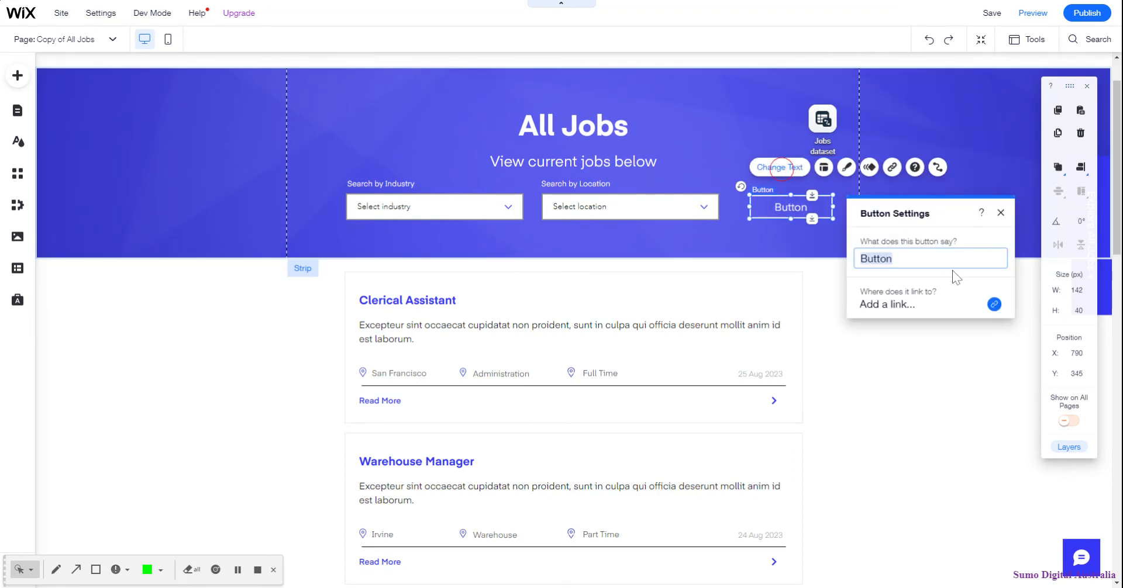
{"action": "type", "text": "Clear"}
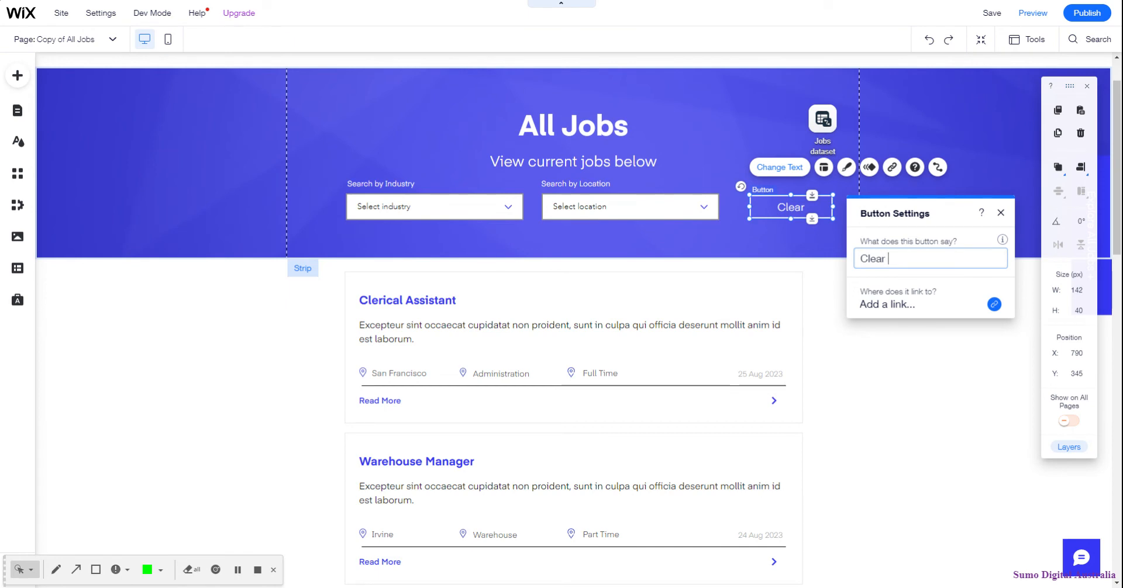
{"action": "type", "text": " All"}
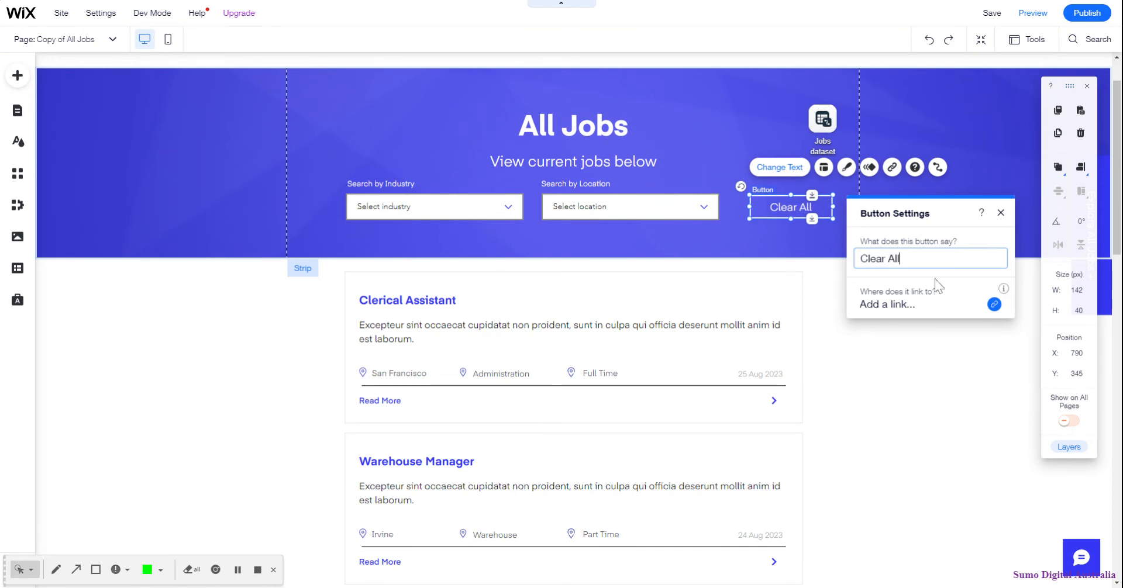
- Connect the Clear All button's click action to the Jobs dataset's Reset input values action
{"action": "left_click", "coordinate": [936, 169]}
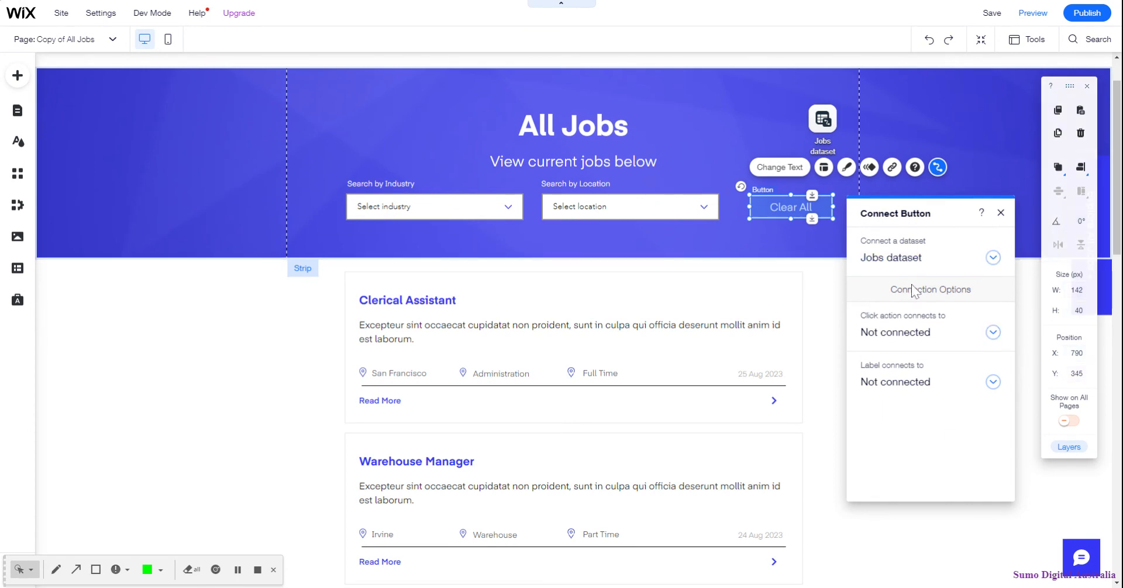
{"action": "left_click", "coordinate": [924, 334]}
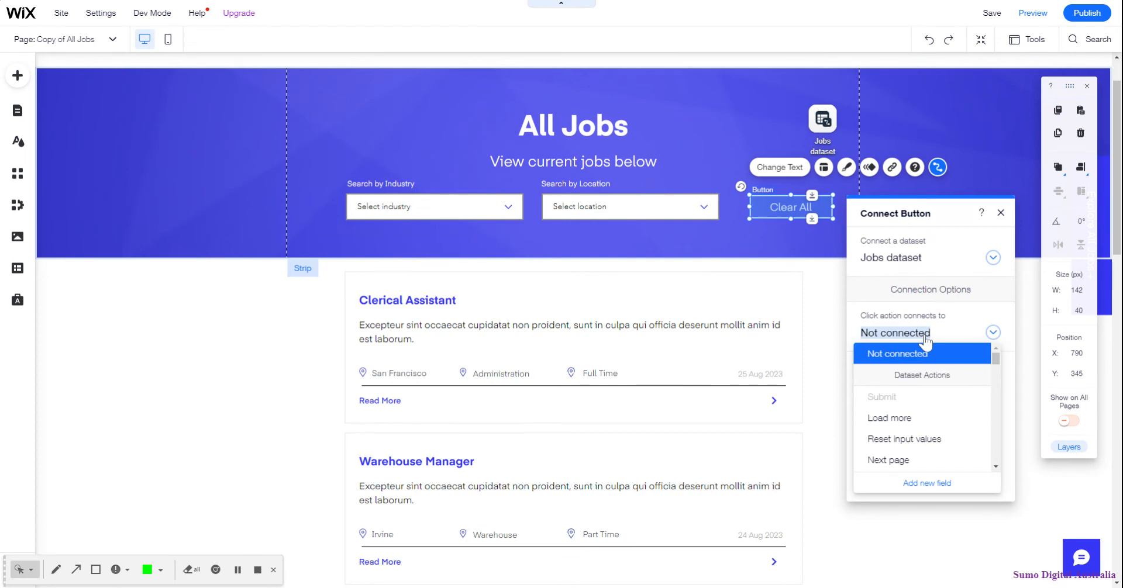
{"action": "left_click", "coordinate": [904, 439]}
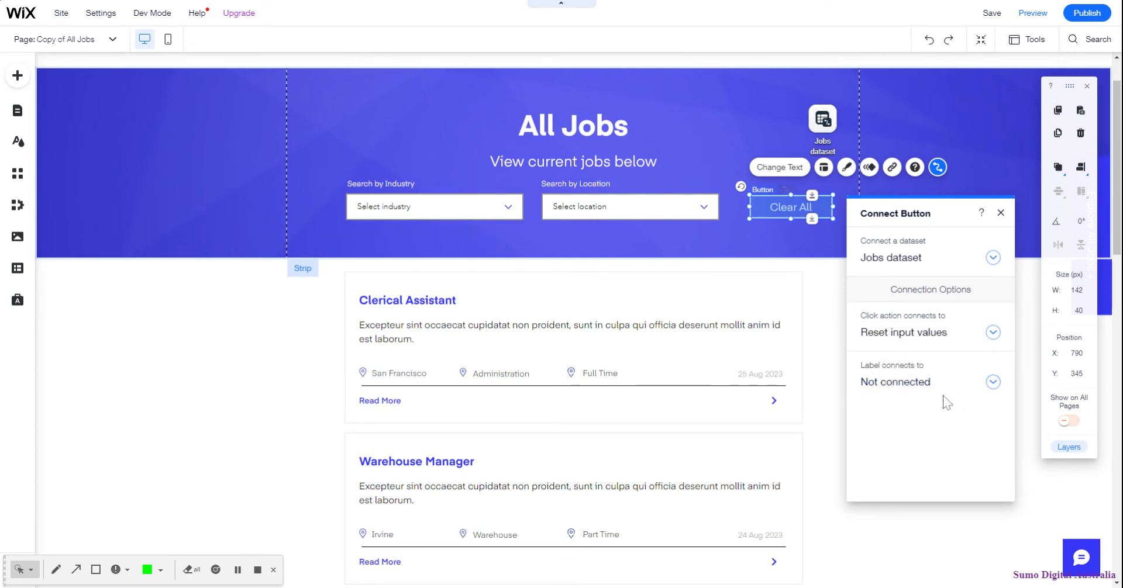
{"action": "left_click", "coordinate": [763, 234]}
- Change the text of the button below the jobs repeater to "Load More"
{"action": "scroll", "coordinate": [763, 234], "scroll_direction": "down", "scroll_amount": 12}
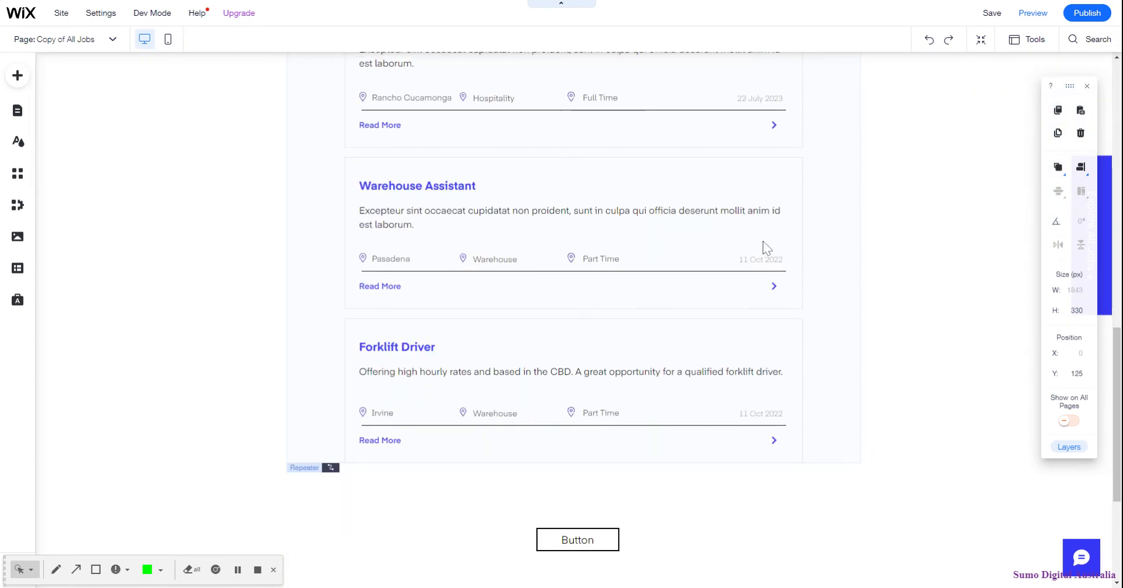
{"action": "left_click", "coordinate": [602, 544]}
{"action": "left_click", "coordinate": [587, 506]}
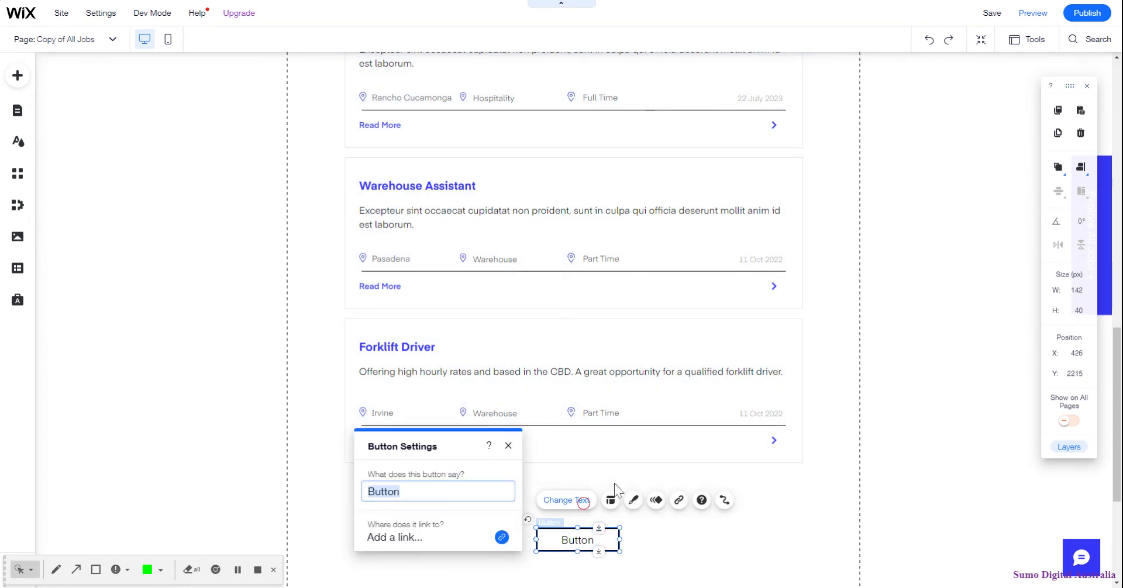
{"action": "type", "text": "Load Moe"}
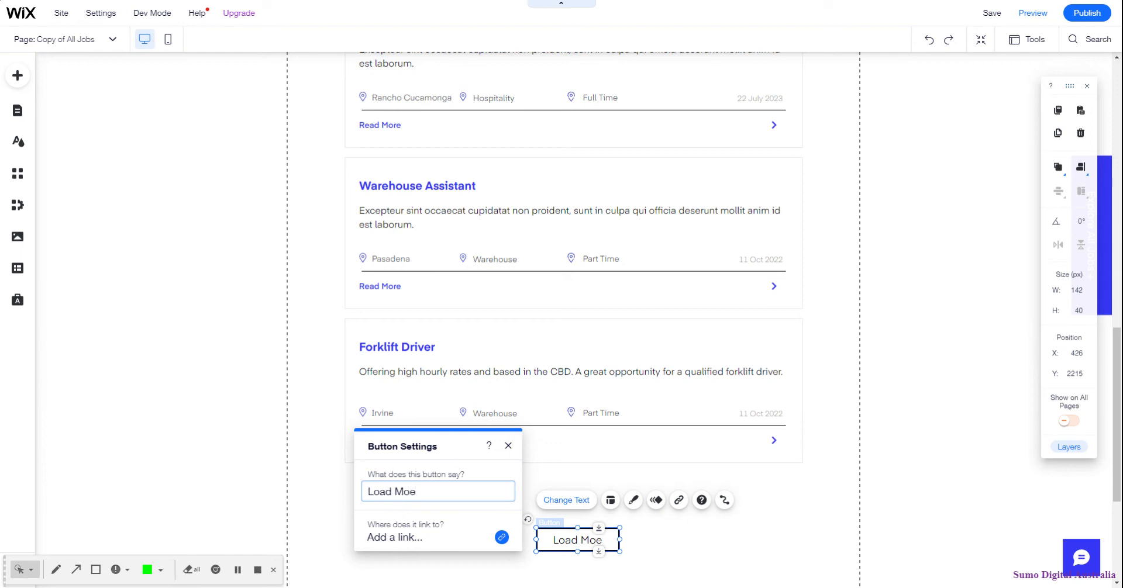
{"action": "key", "text": "BackSpace"}
{"action": "type", "text": "re"}
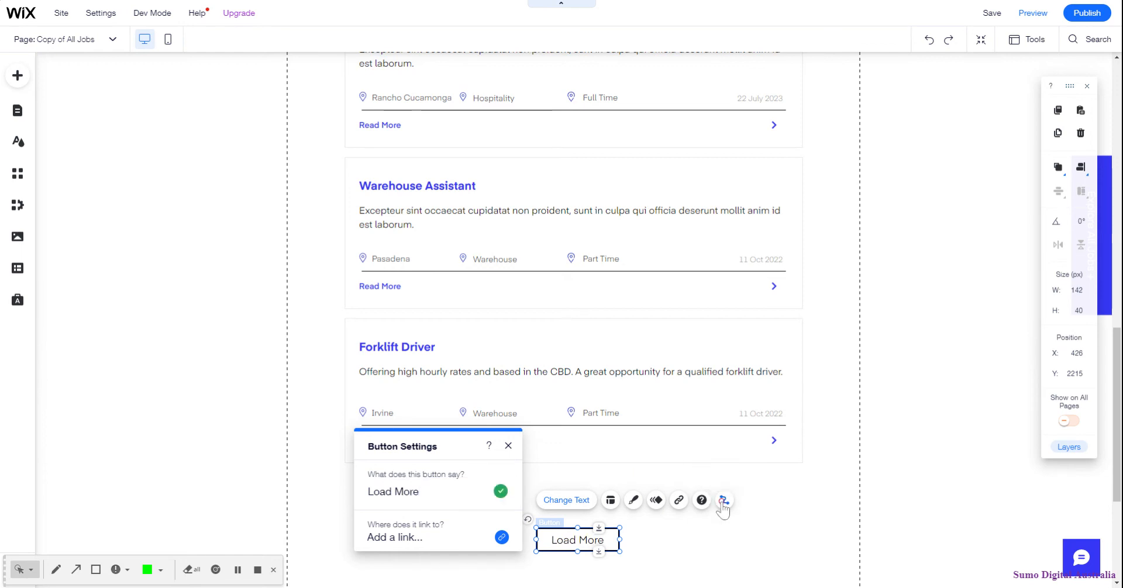
- Connect the Load More button's click action to the Jobs dataset's Load more action
{"action": "left_click", "coordinate": [723, 500]}
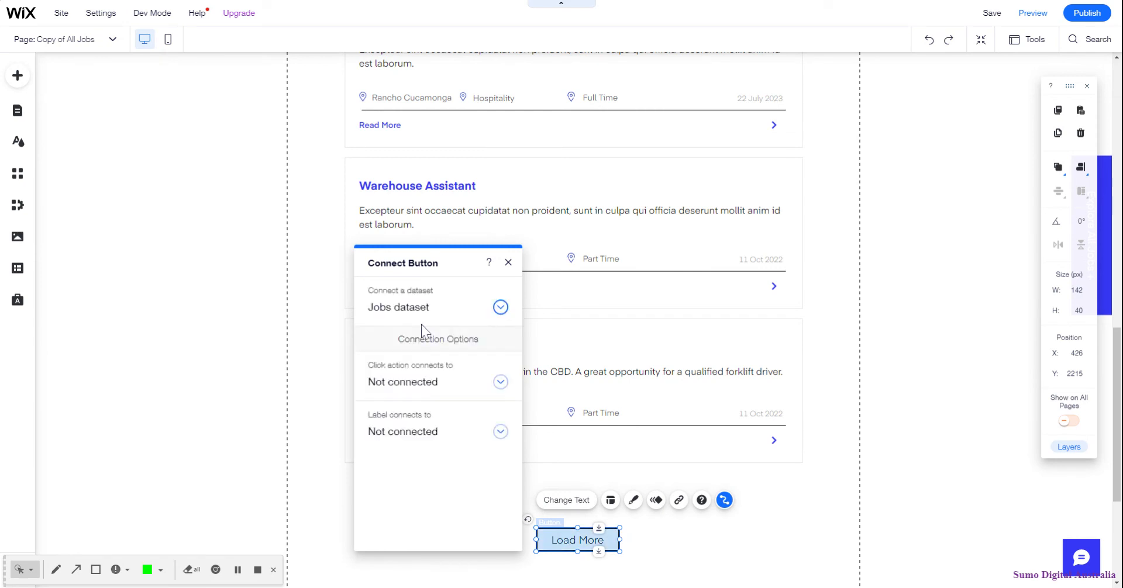
{"action": "left_click", "coordinate": [416, 385]}
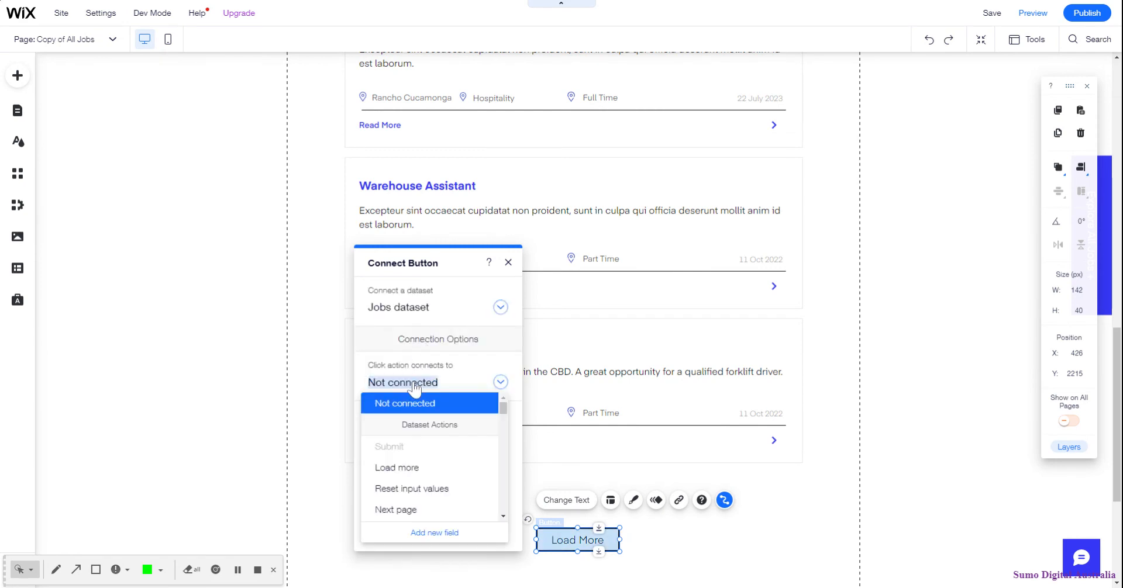
{"action": "left_click", "coordinate": [402, 468]}
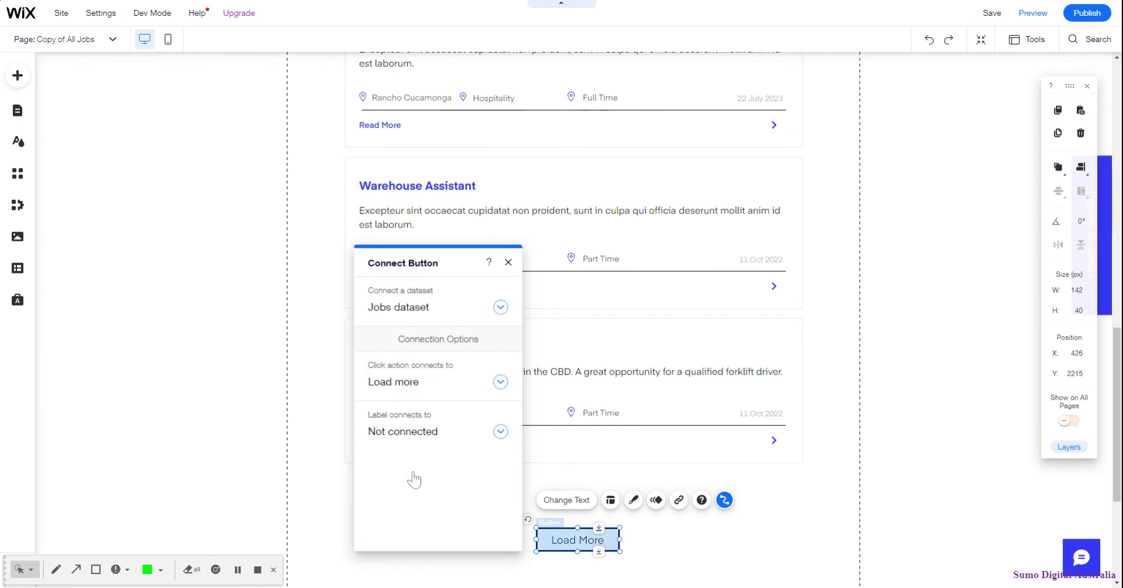
{"action": "left_click", "coordinate": [713, 551]}
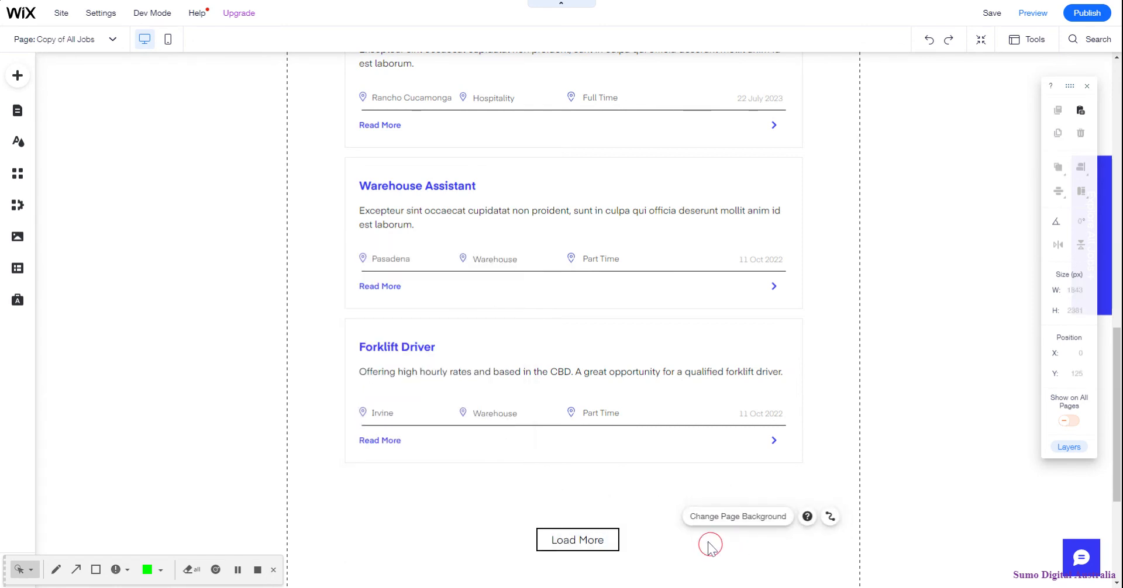
- Preview the page and test the industry dropdown with Administration and Warehouse
{"action": "scroll", "coordinate": [678, 486], "scroll_direction": "up", "scroll_amount": 10}
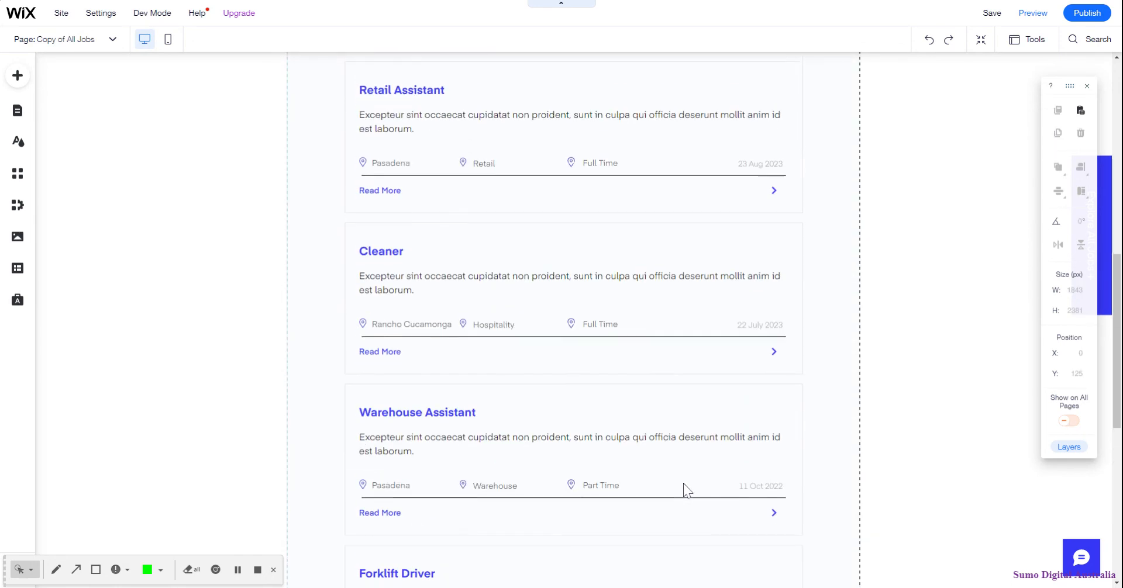
{"action": "scroll", "coordinate": [682, 485], "scroll_direction": "up", "scroll_amount": 3}
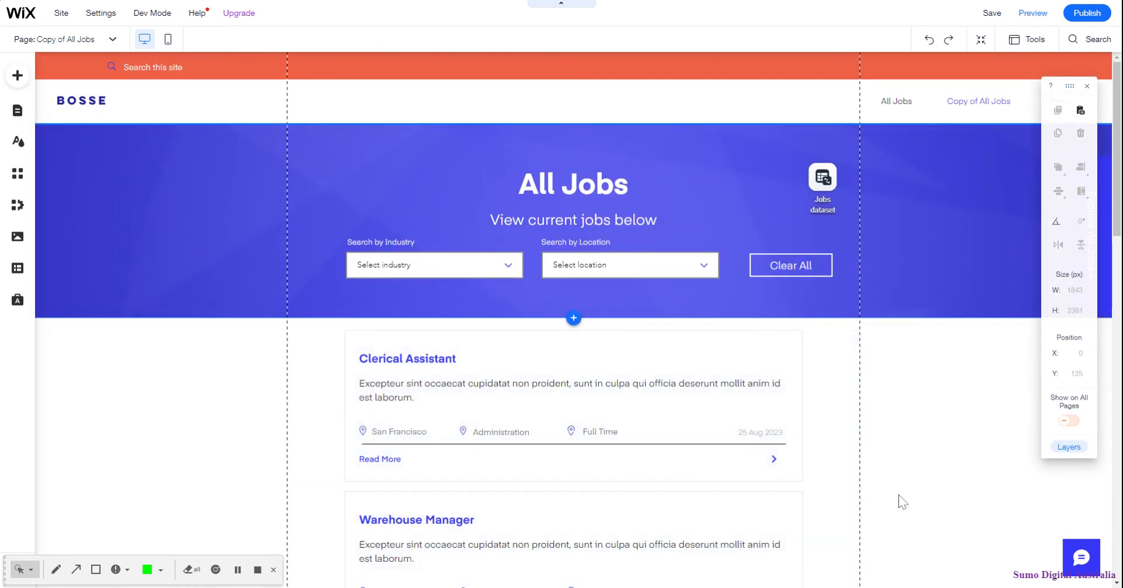
{"action": "left_click", "coordinate": [1028, 15]}
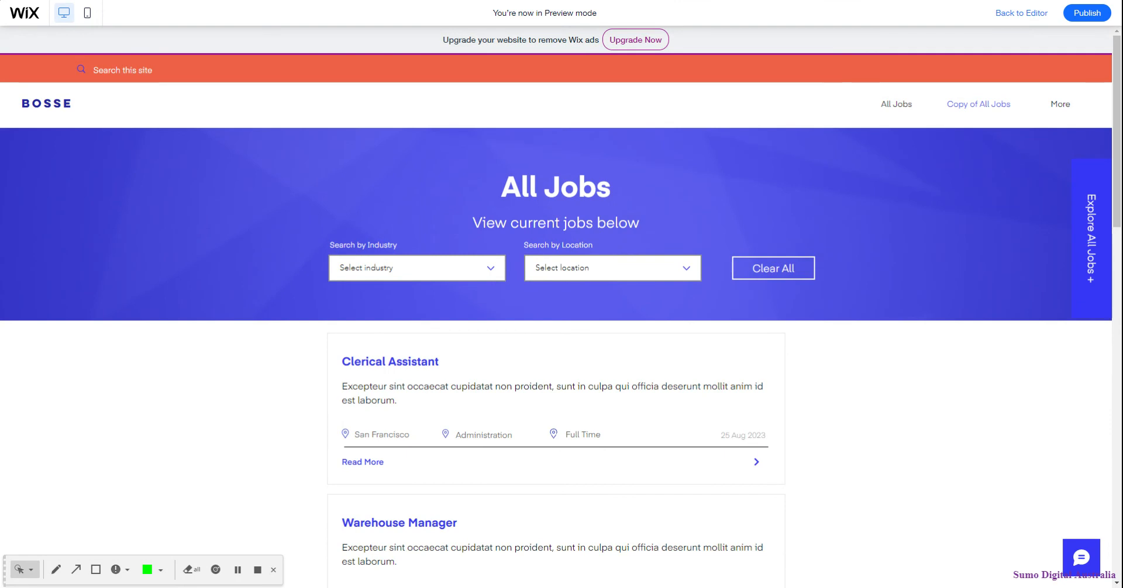
{"action": "left_click", "coordinate": [415, 275]}
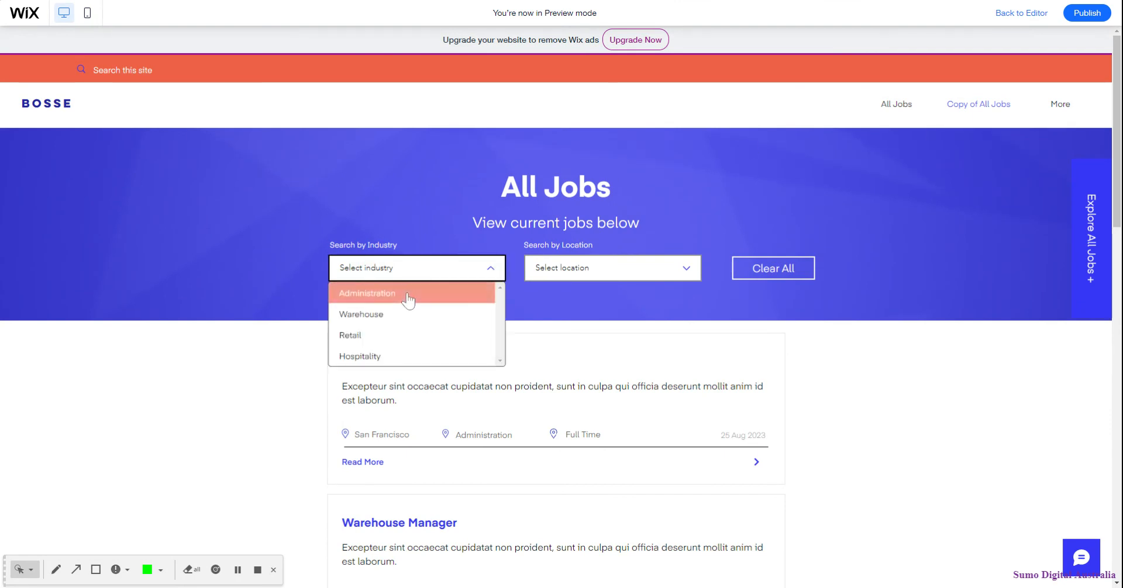
{"action": "left_click", "coordinate": [409, 293]}
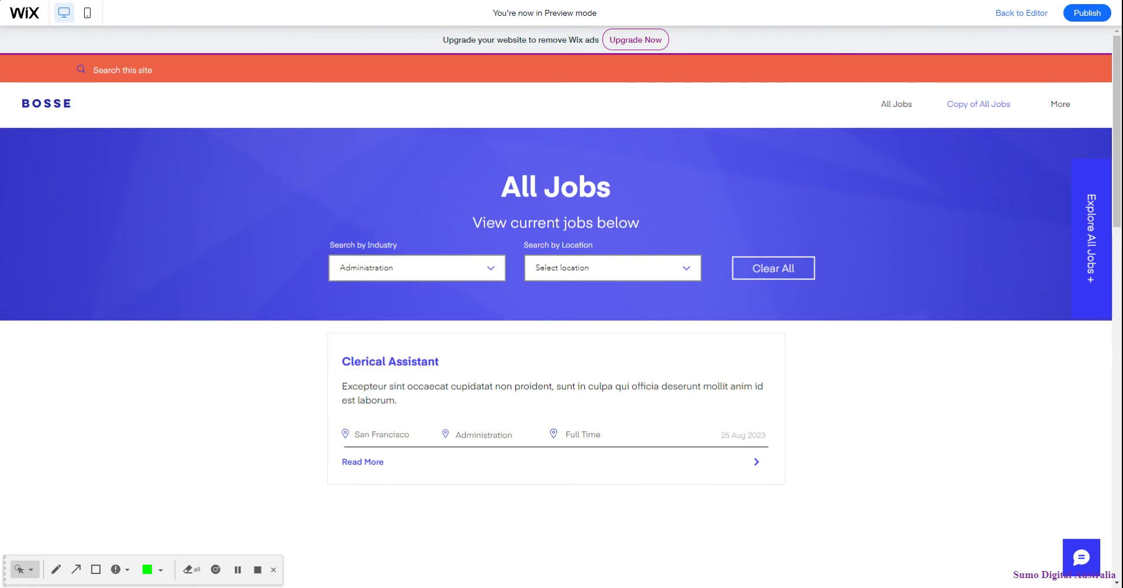
{"action": "left_click", "coordinate": [453, 270]}
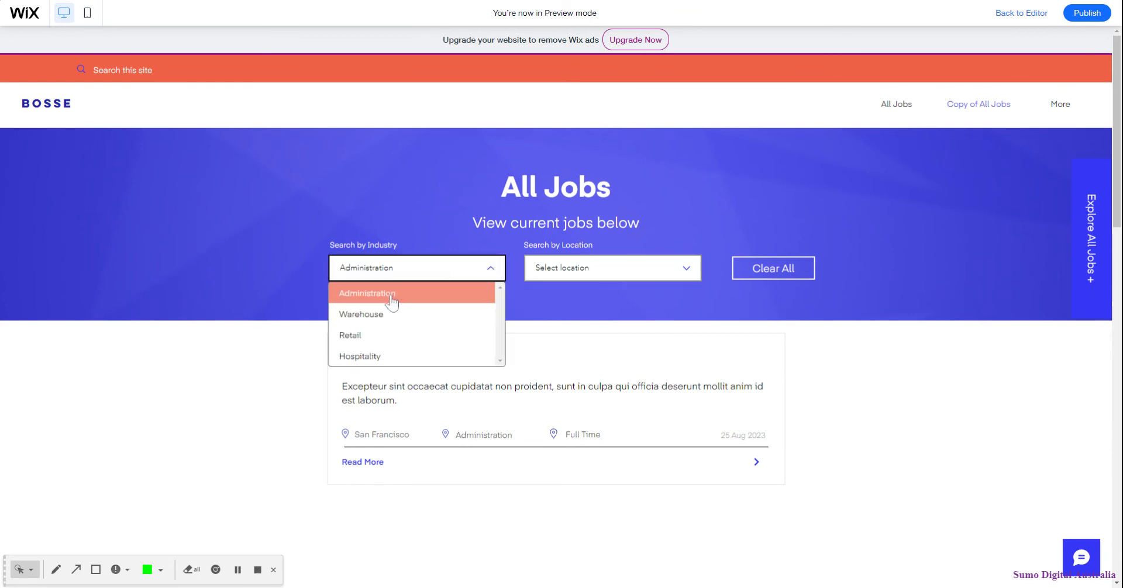
{"action": "left_click", "coordinate": [383, 315]}
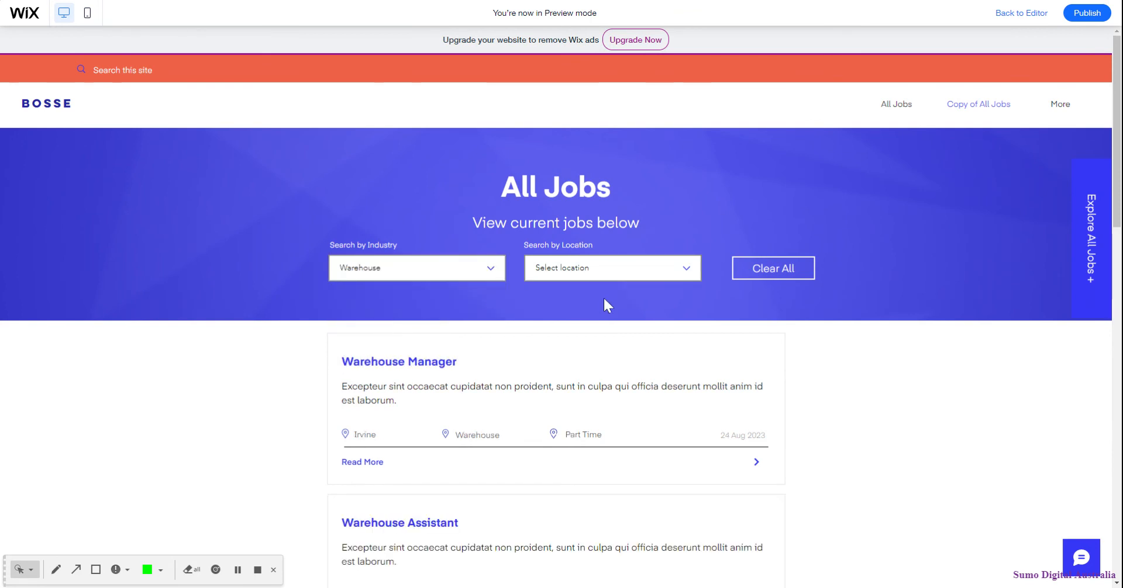
- Test the location dropdown with Pasadena and reset both filters using the Clear All button
{"action": "left_click", "coordinate": [596, 275]}
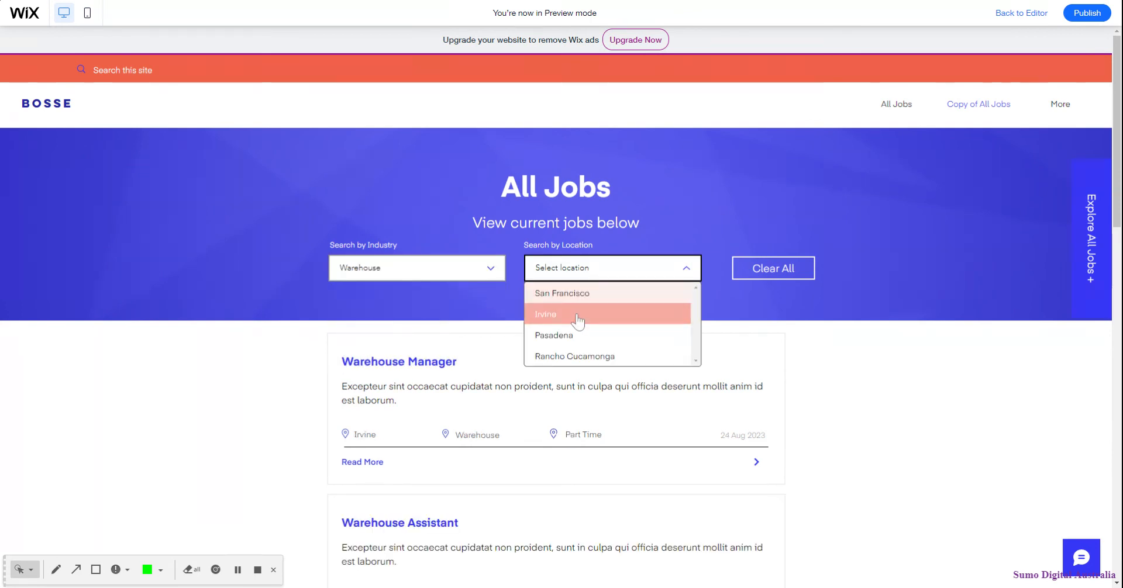
{"action": "left_click", "coordinate": [576, 336]}
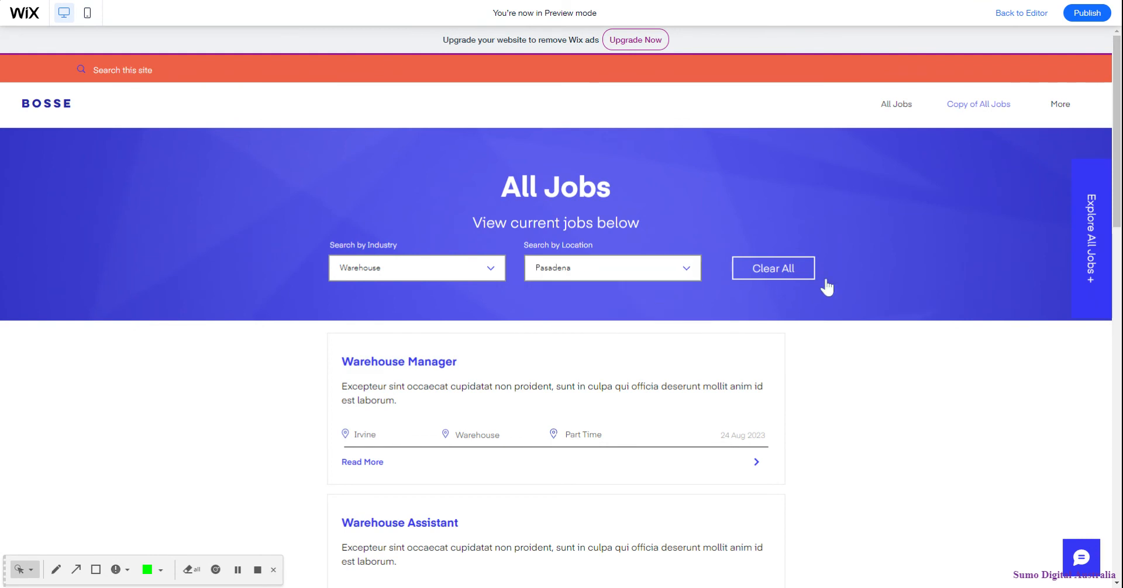
{"action": "left_click", "coordinate": [791, 275]}
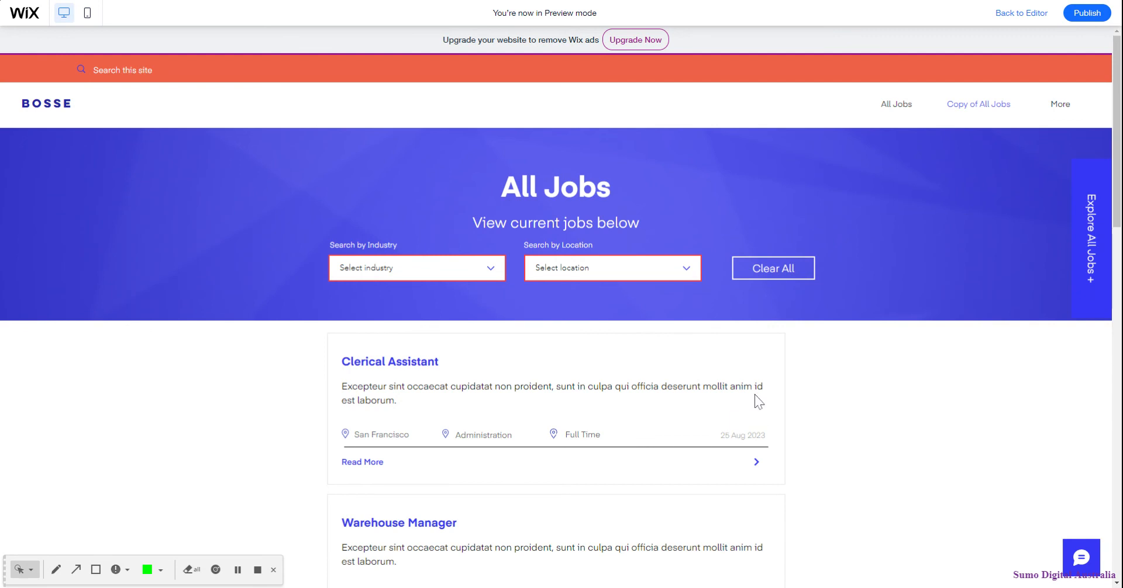
- Check the Load More button below the job listings in the preview, and return to the header area in the editor
{"action": "scroll", "coordinate": [748, 402], "scroll_direction": "down", "scroll_amount": 8}
{"action": "scroll", "coordinate": [746, 402], "scroll_direction": "down", "scroll_amount": 8}
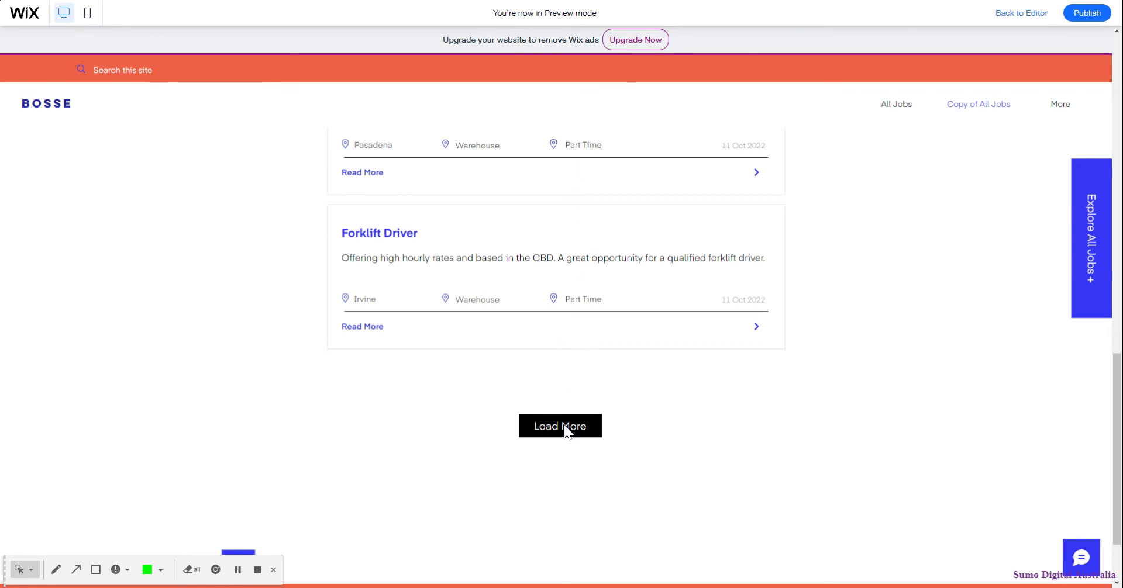
{"action": "scroll", "coordinate": [754, 420], "scroll_direction": "up", "scroll_amount": 1}
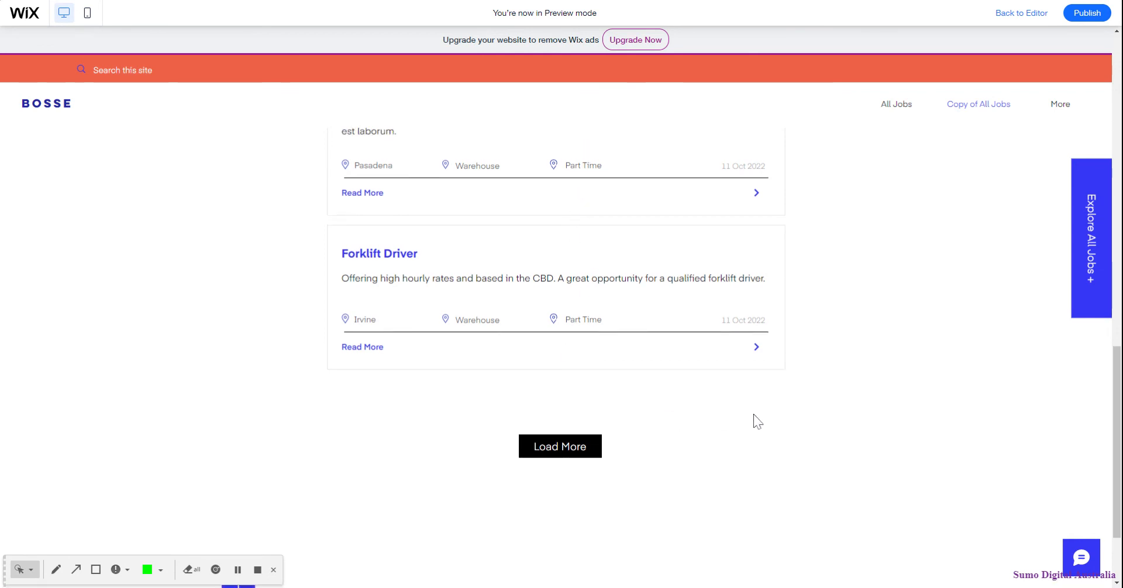
{"action": "scroll", "coordinate": [755, 421], "scroll_direction": "up", "scroll_amount": 12}
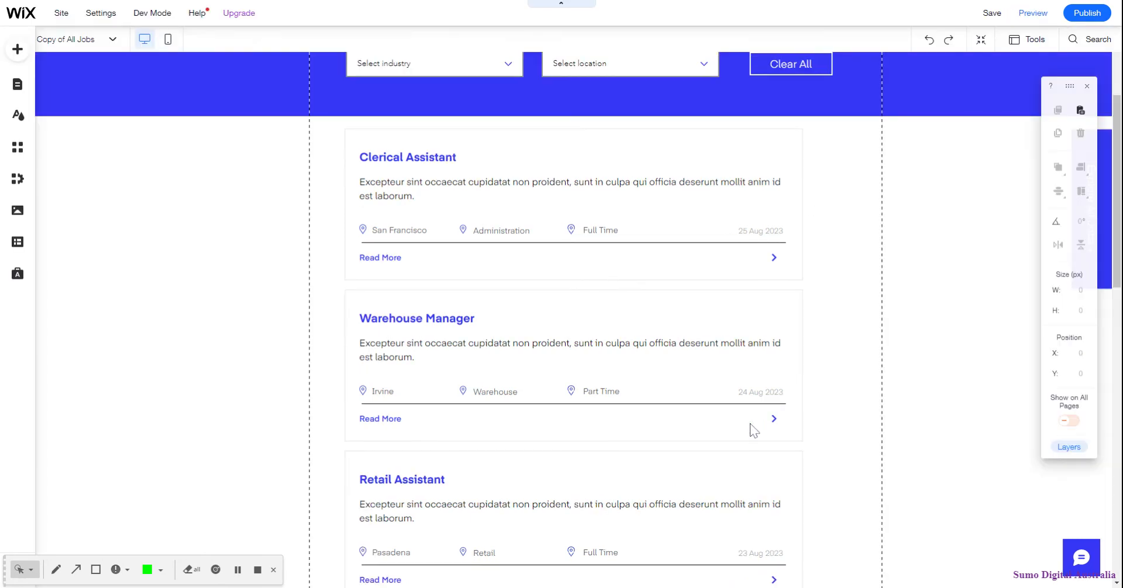
{"action": "scroll", "coordinate": [711, 424], "scroll_direction": "up", "scroll_amount": 1}
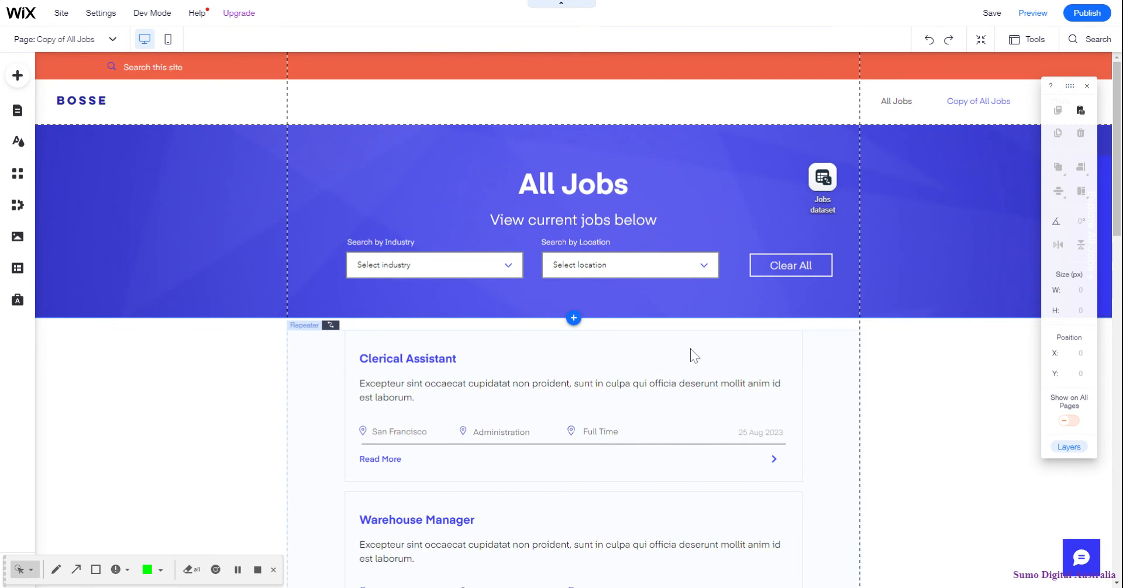
- Move the jobs repeater down slightly to widen the gap beneath the header strip
{"action": "left_click", "coordinate": [642, 343]}
{"action": "left_click_drag", "start_coordinate": [621, 331], "coordinate": [737, 345]}
{"action": "left_click", "coordinate": [929, 39]}
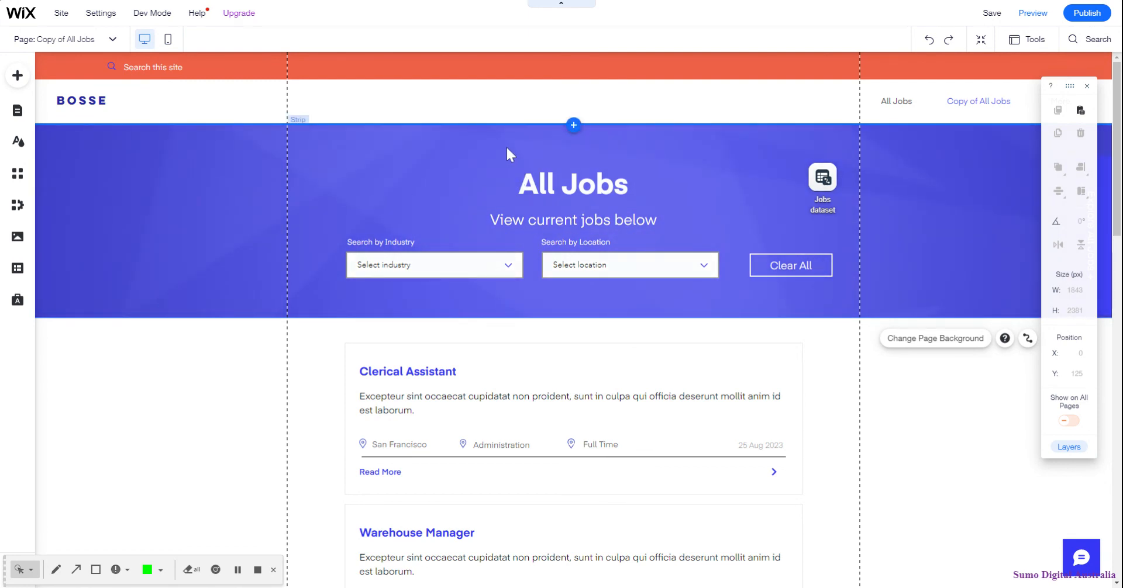
- Open the Categories (Category) dynamic page to view its item layout
{"action": "left_click", "coordinate": [18, 112]}
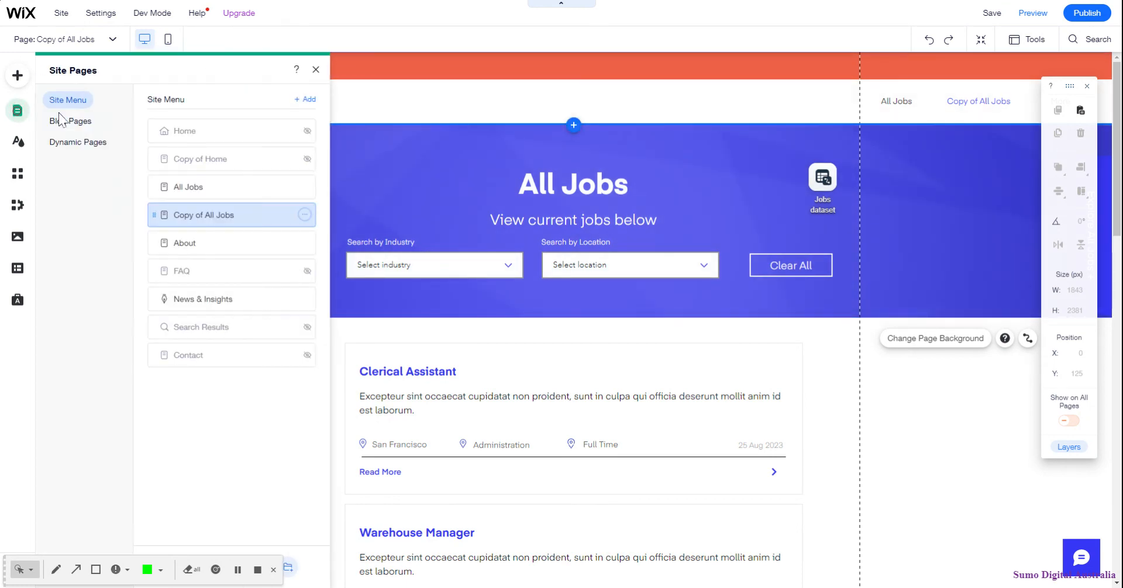
{"action": "left_click", "coordinate": [95, 142]}
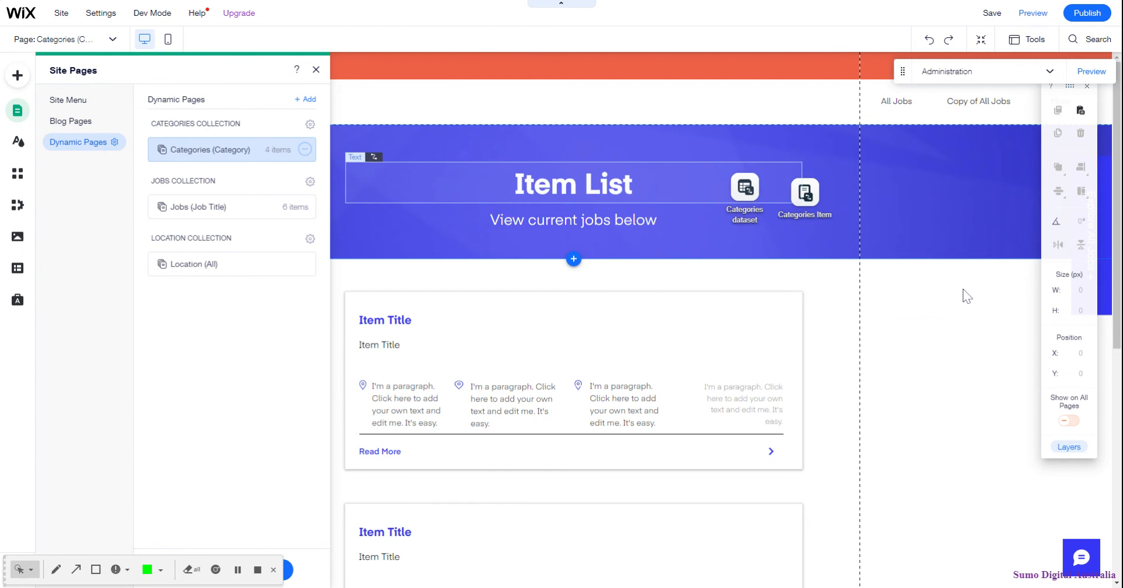
{"action": "left_click", "coordinate": [943, 230]}
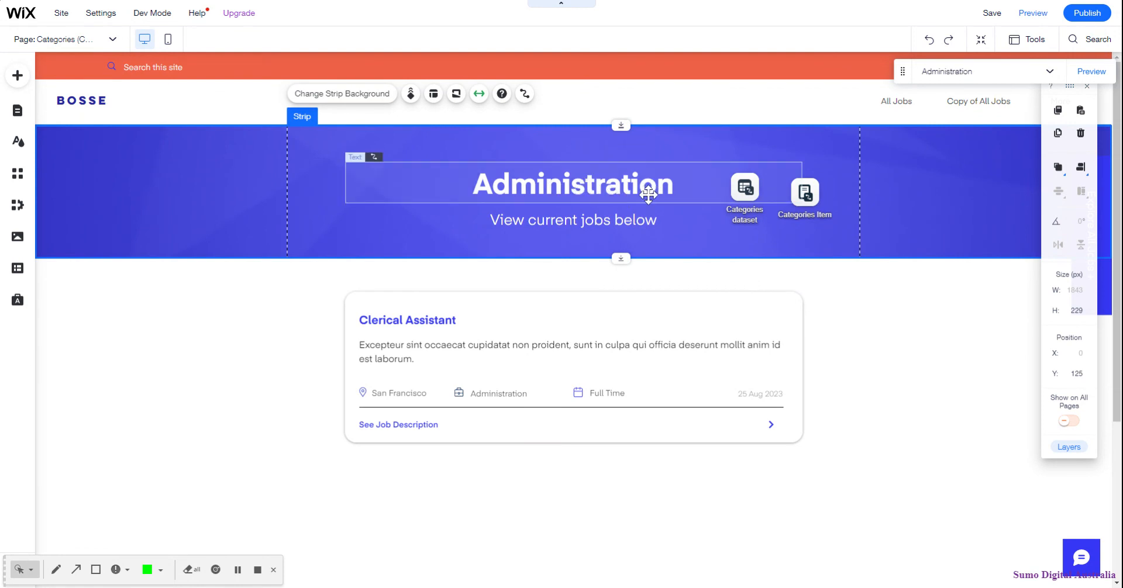
- Open the original All Jobs page from the site's pages and select its header strip
{"action": "left_click", "coordinate": [19, 117]}
{"action": "left_click", "coordinate": [68, 101]}
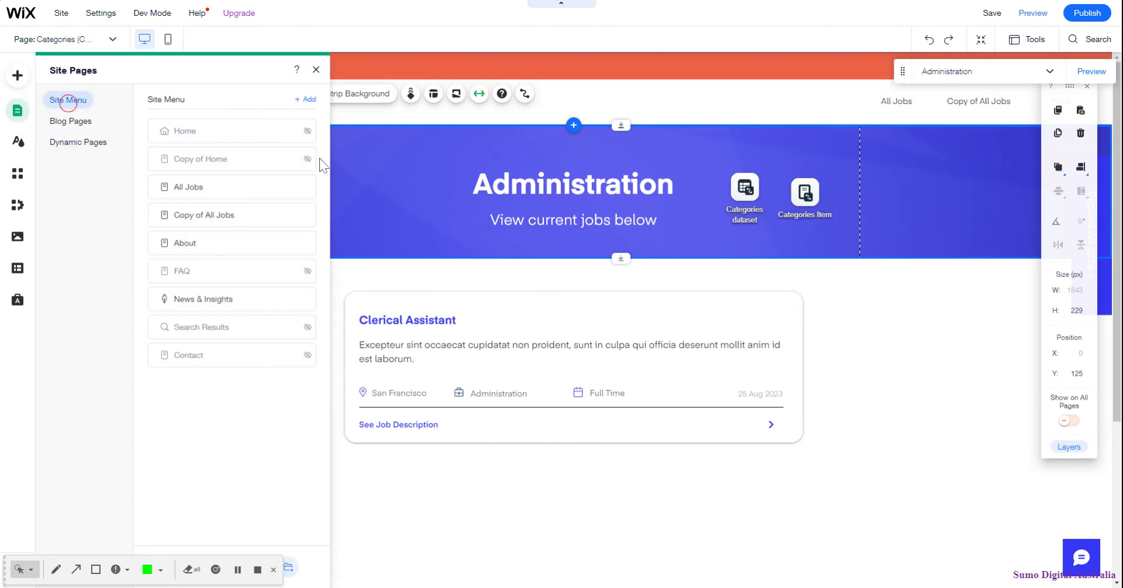
{"action": "left_click", "coordinate": [233, 181]}
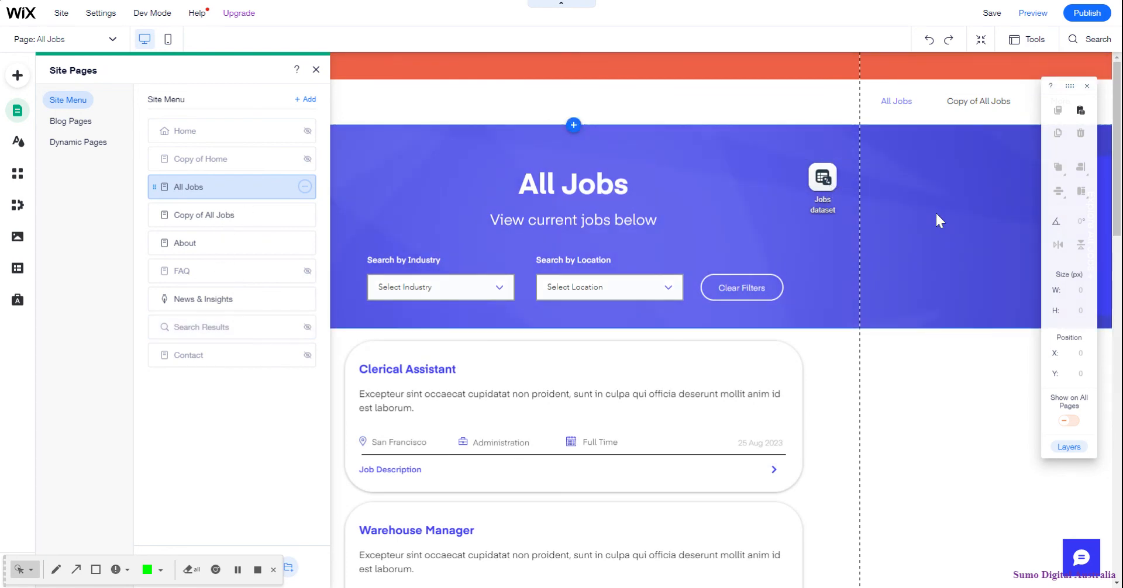
{"action": "left_click", "coordinate": [935, 212]}
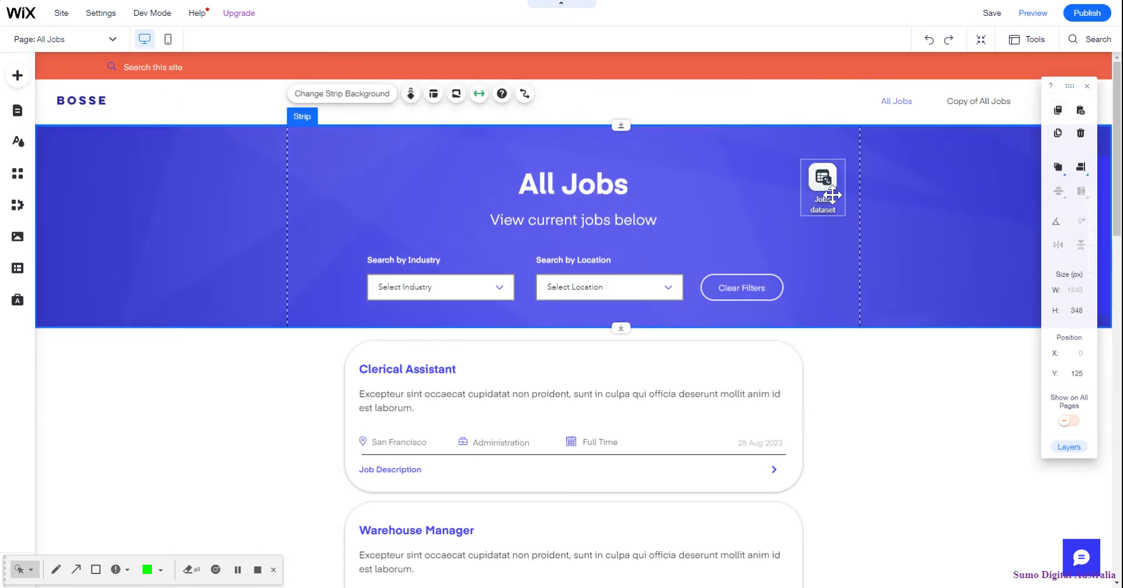